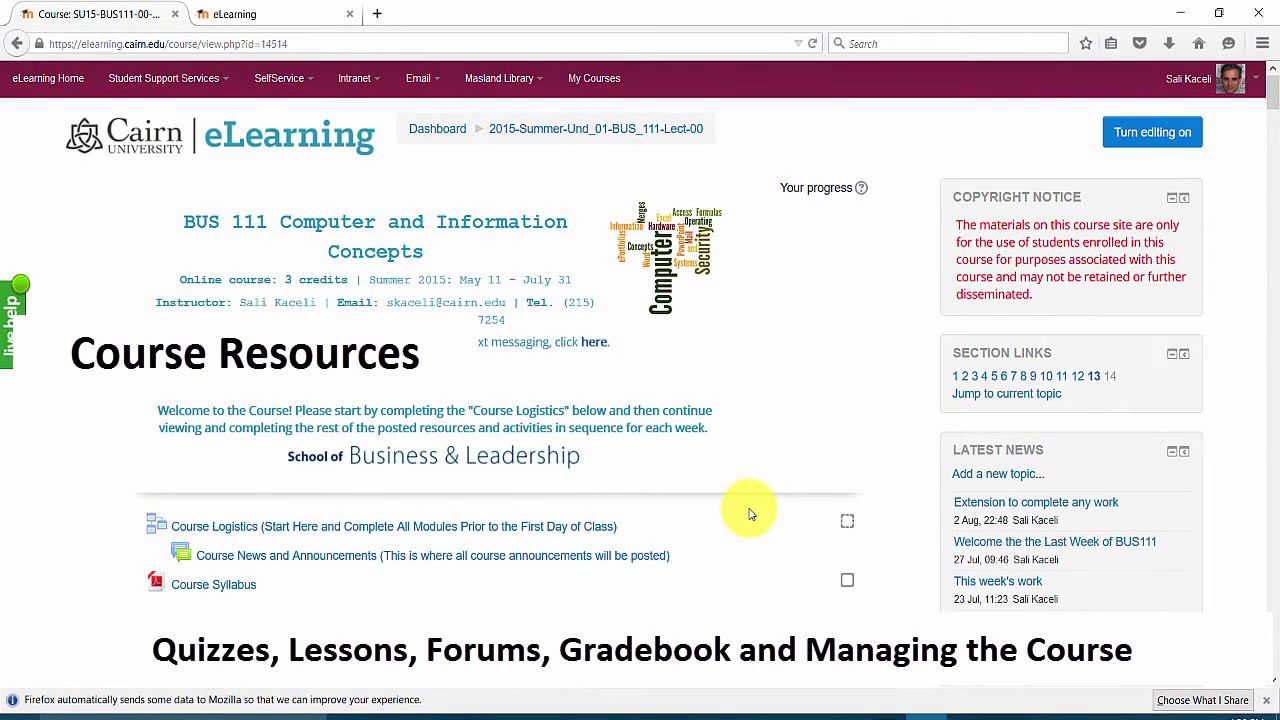
Scroll down the course page and highlight the Week 1 introduction and the 'Reading for this Week' heading.
scroll(771, 471, down, 3)
scroll(775, 495, down, 1)
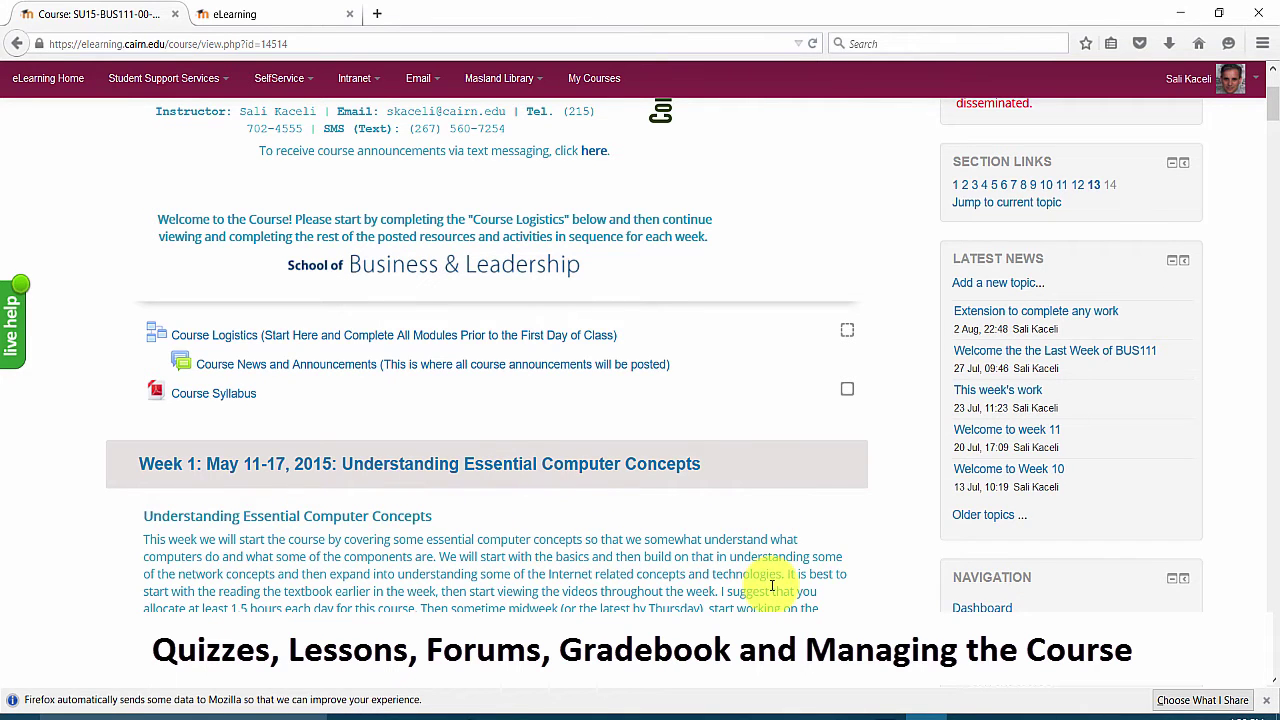
scroll(750, 595, down, 4)
scroll(748, 598, down, 2)
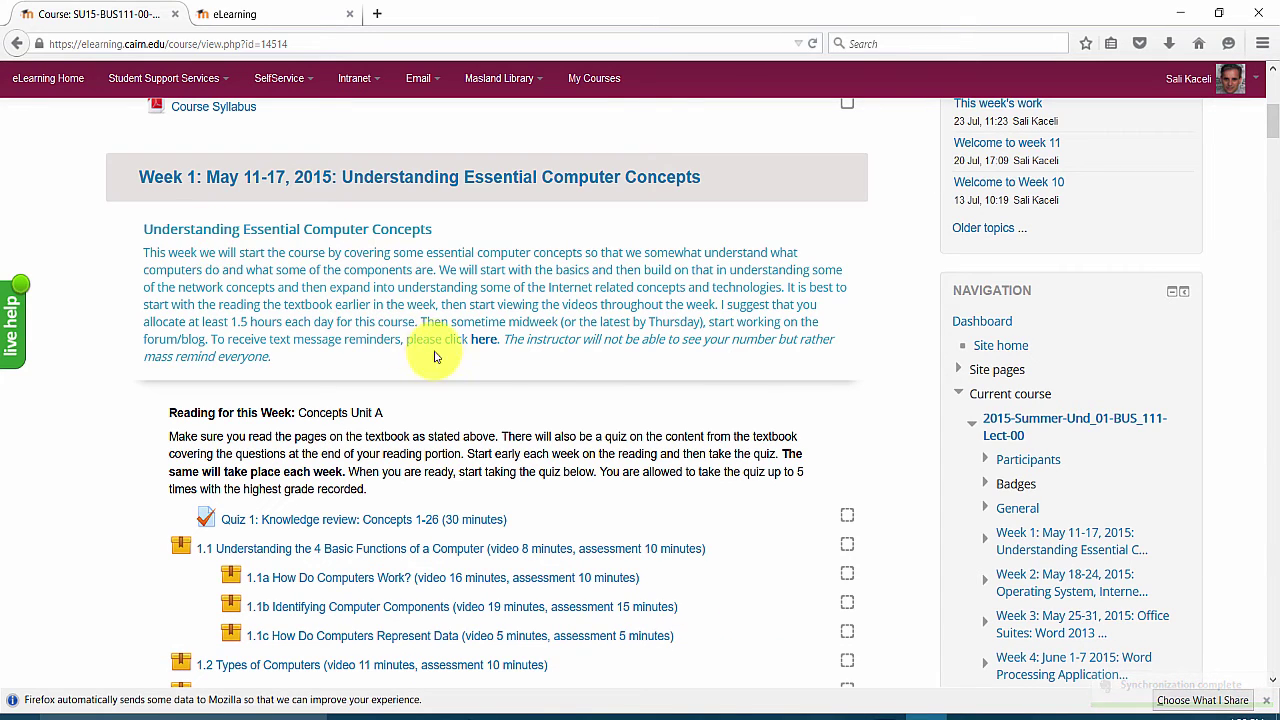
scroll(490, 352, up, 3)
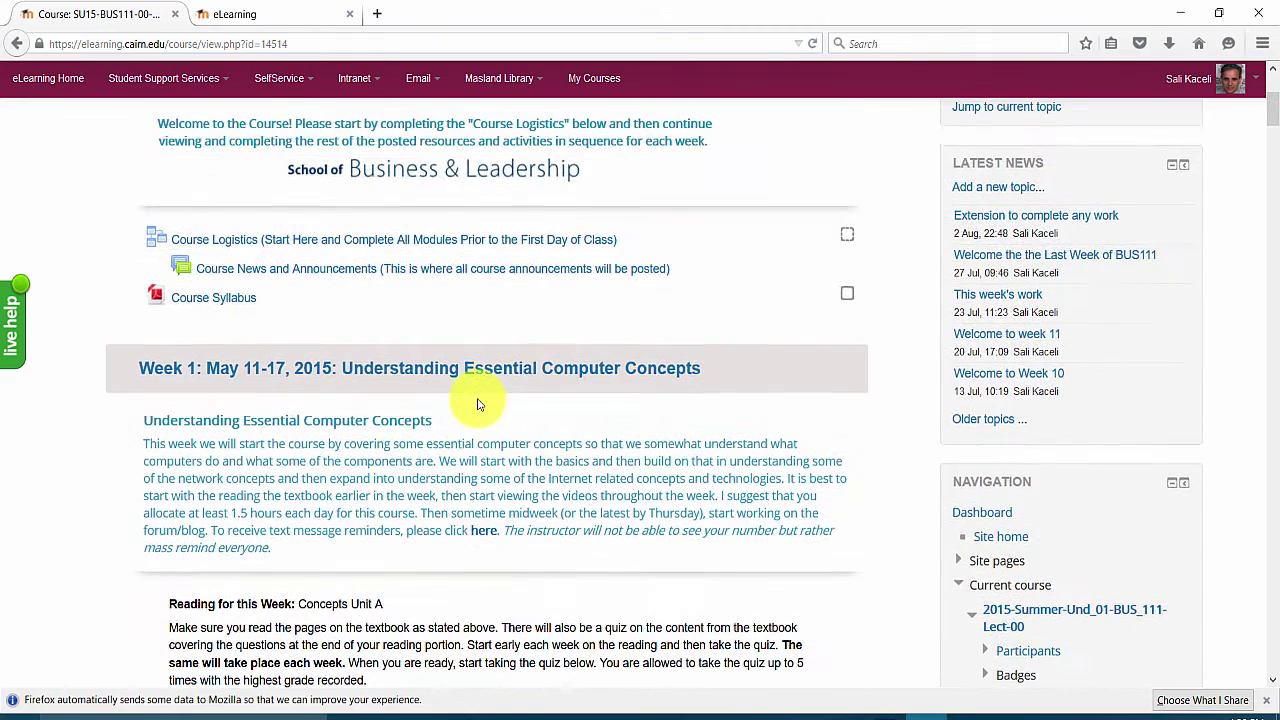
scroll(484, 452, down, 2)
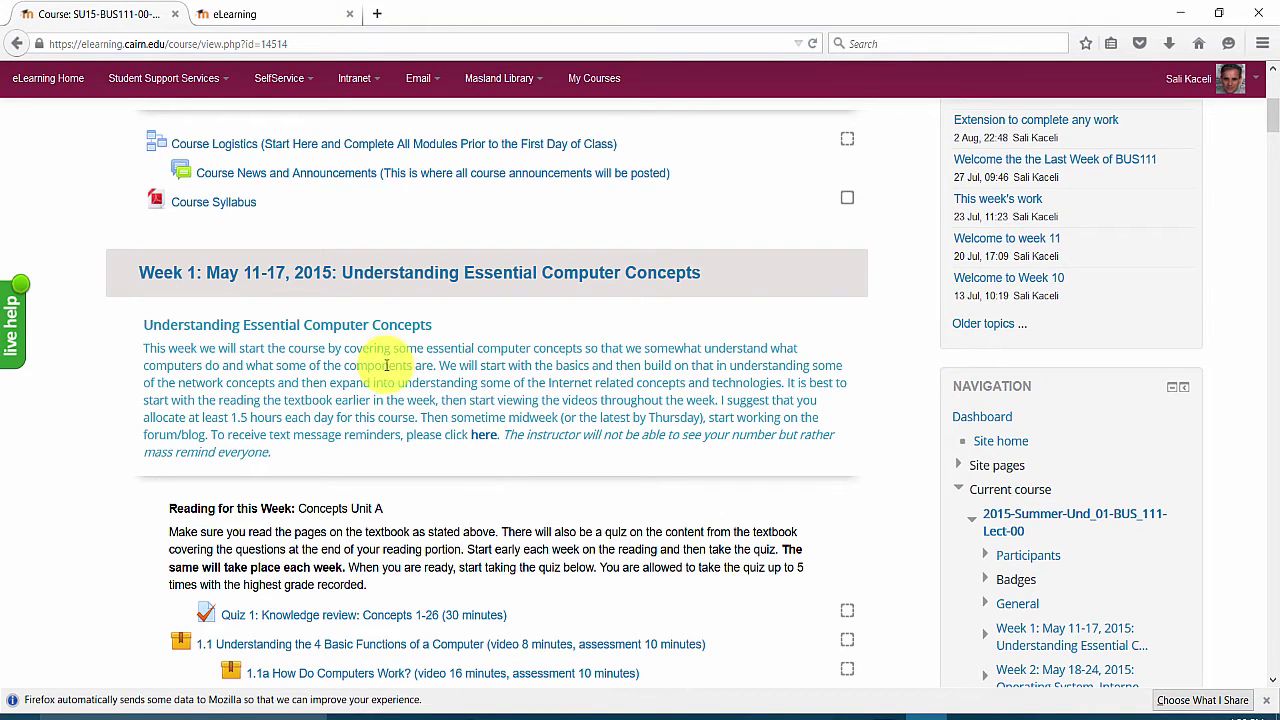
scroll(297, 263, up, 3)
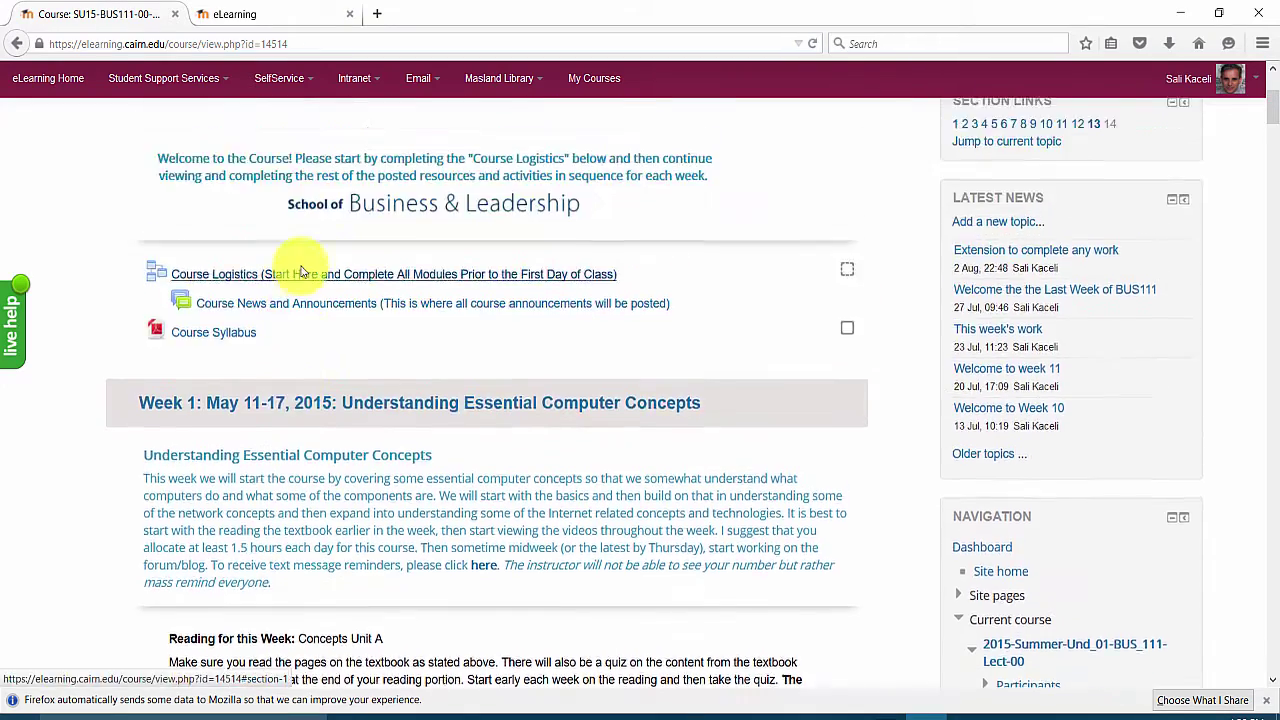
scroll(323, 343, down, 1)
scroll(314, 391, down, 1)
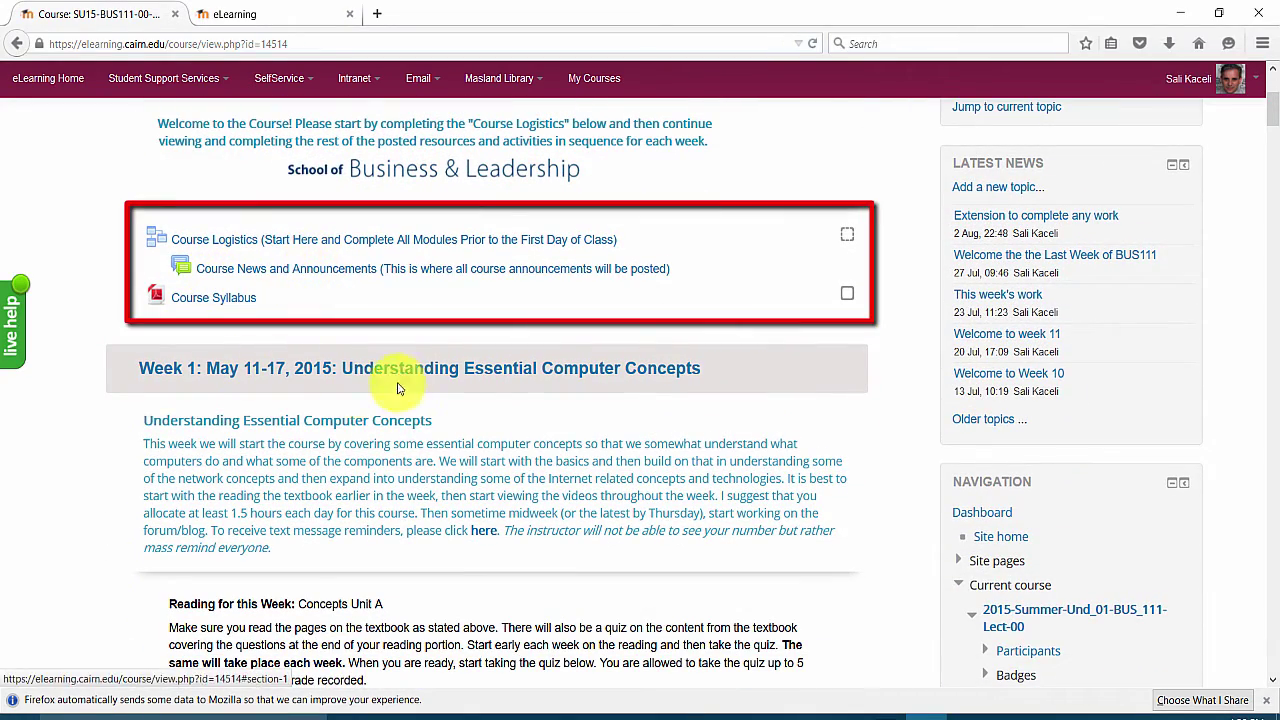
scroll(366, 420, down, 2)
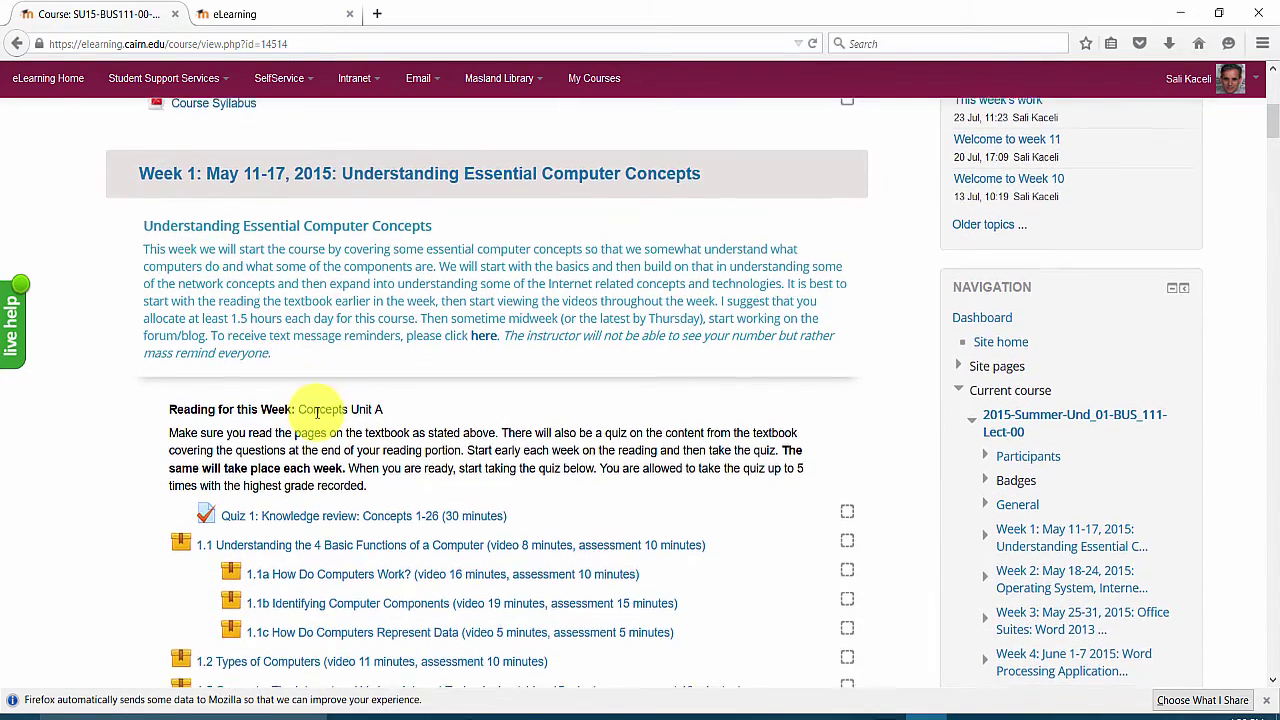
scroll(309, 412, down, 1)
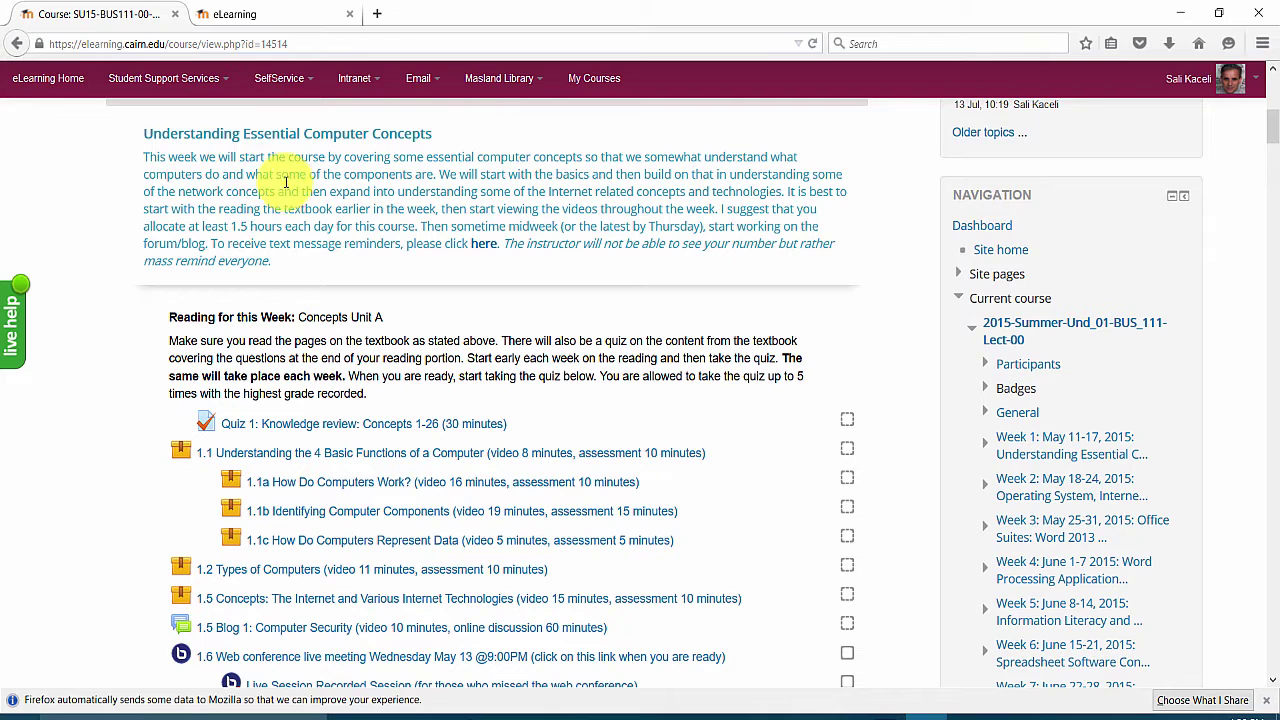
drag(212, 133, 302, 322)
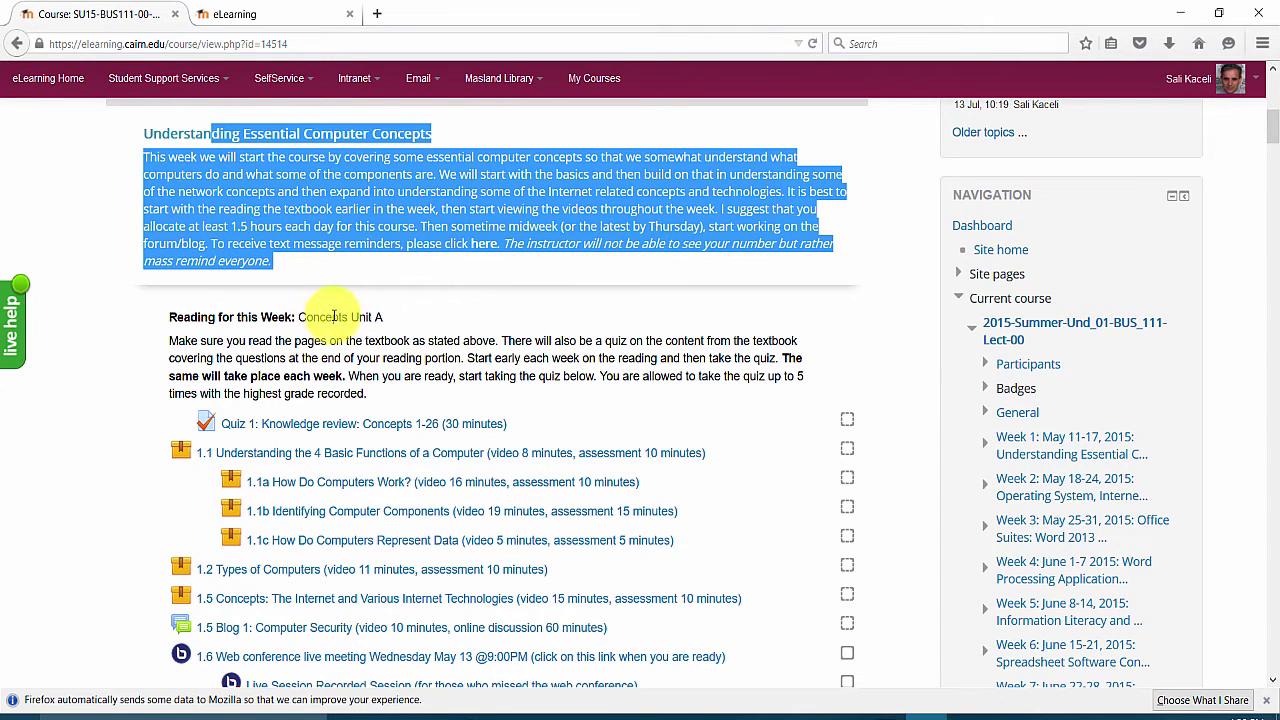
drag(384, 317, 168, 318)
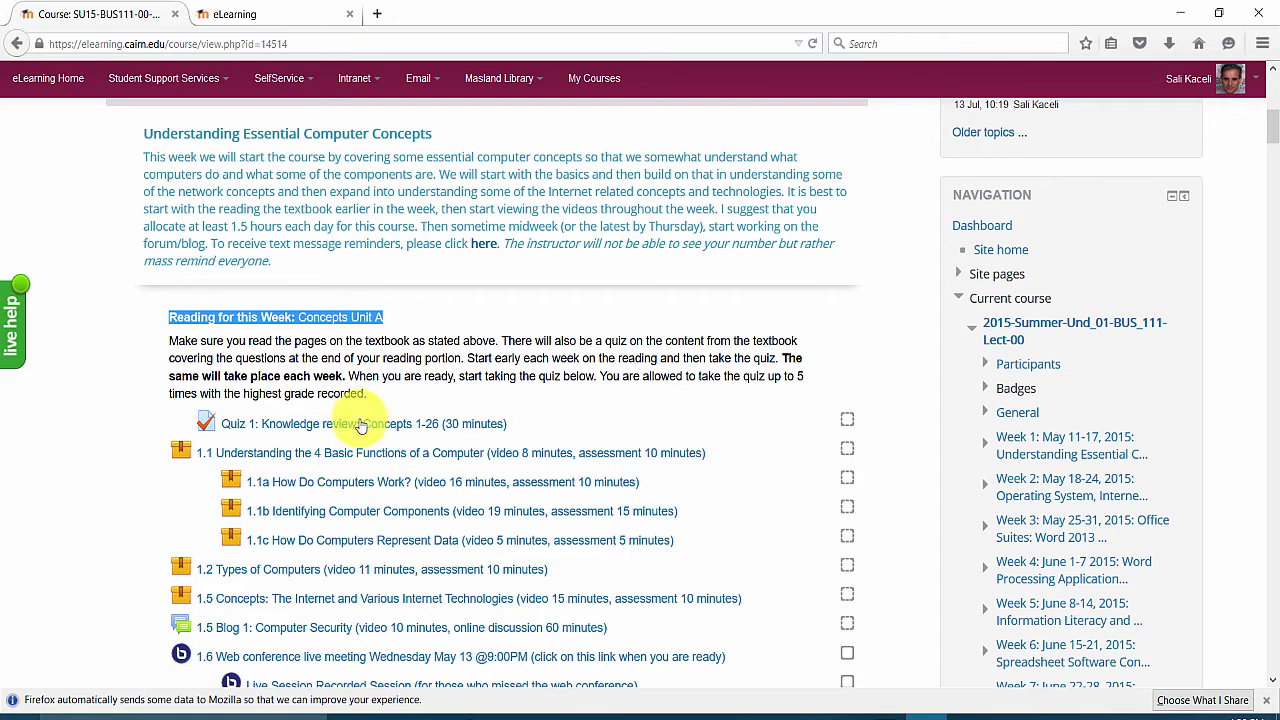
Scroll through the course page's weekly content to review the lessons.
scroll(290, 452, down, 2)
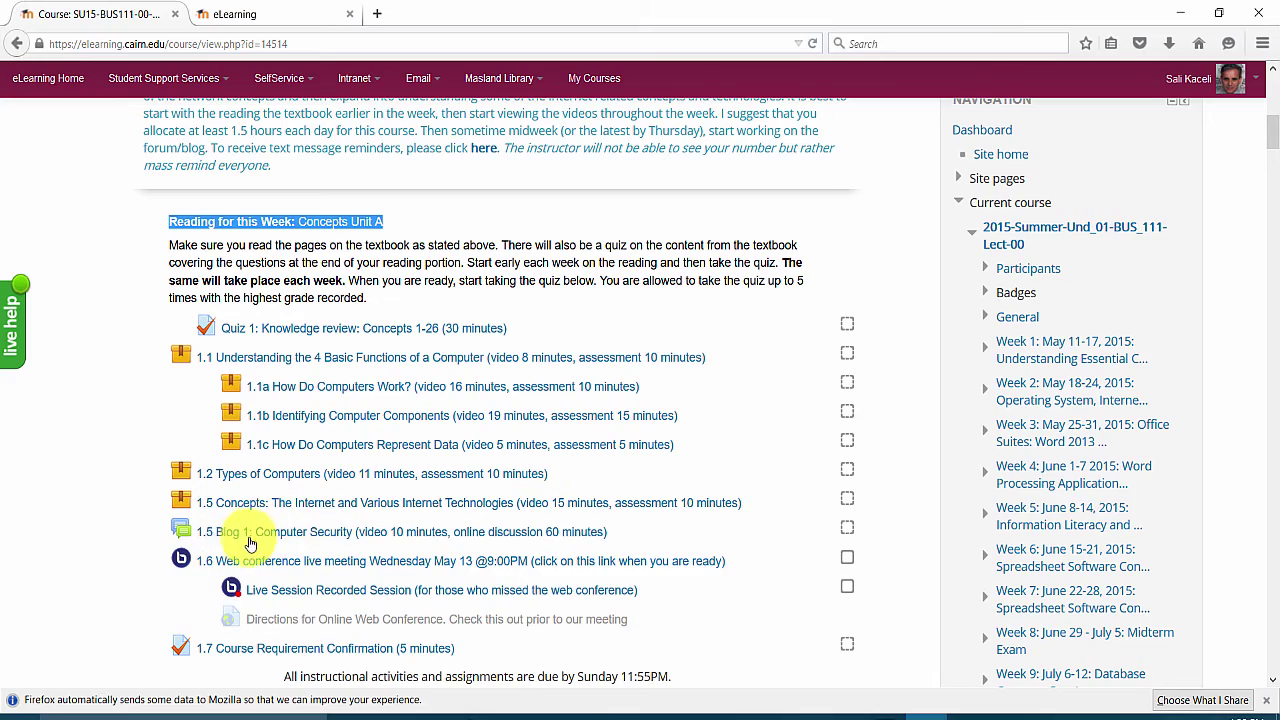
scroll(268, 538, down, 2)
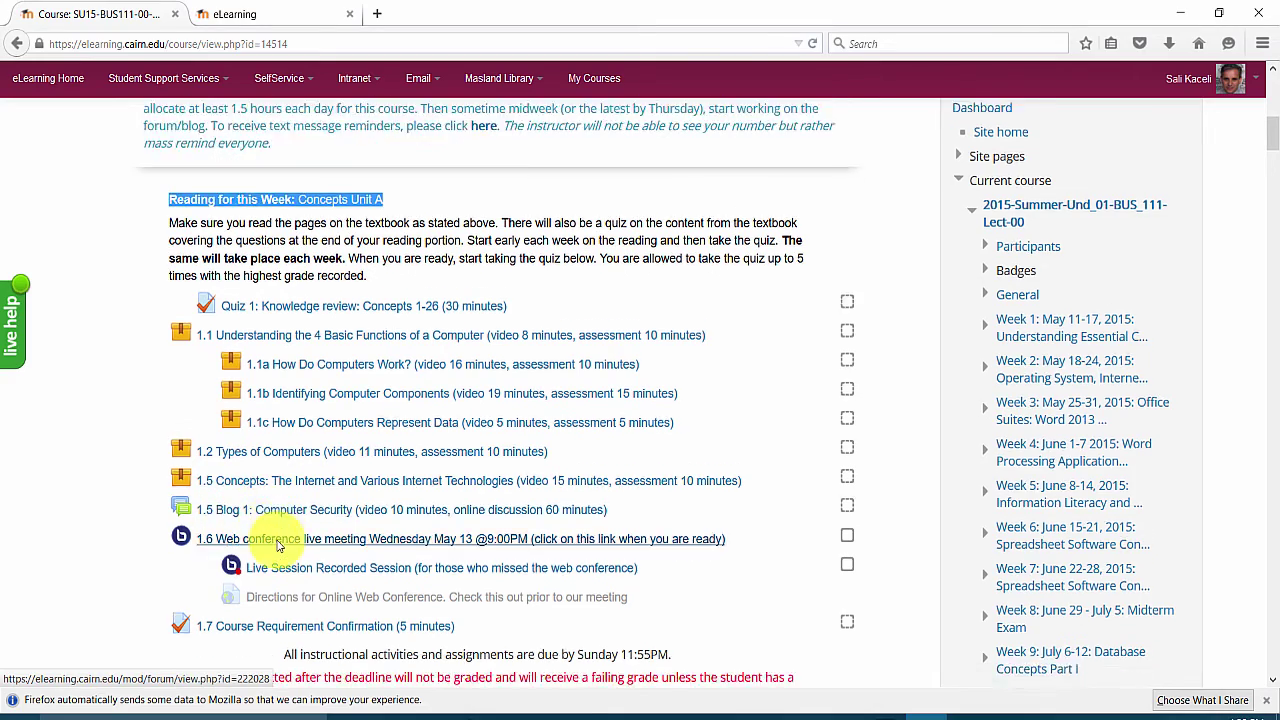
scroll(326, 543, down, 16)
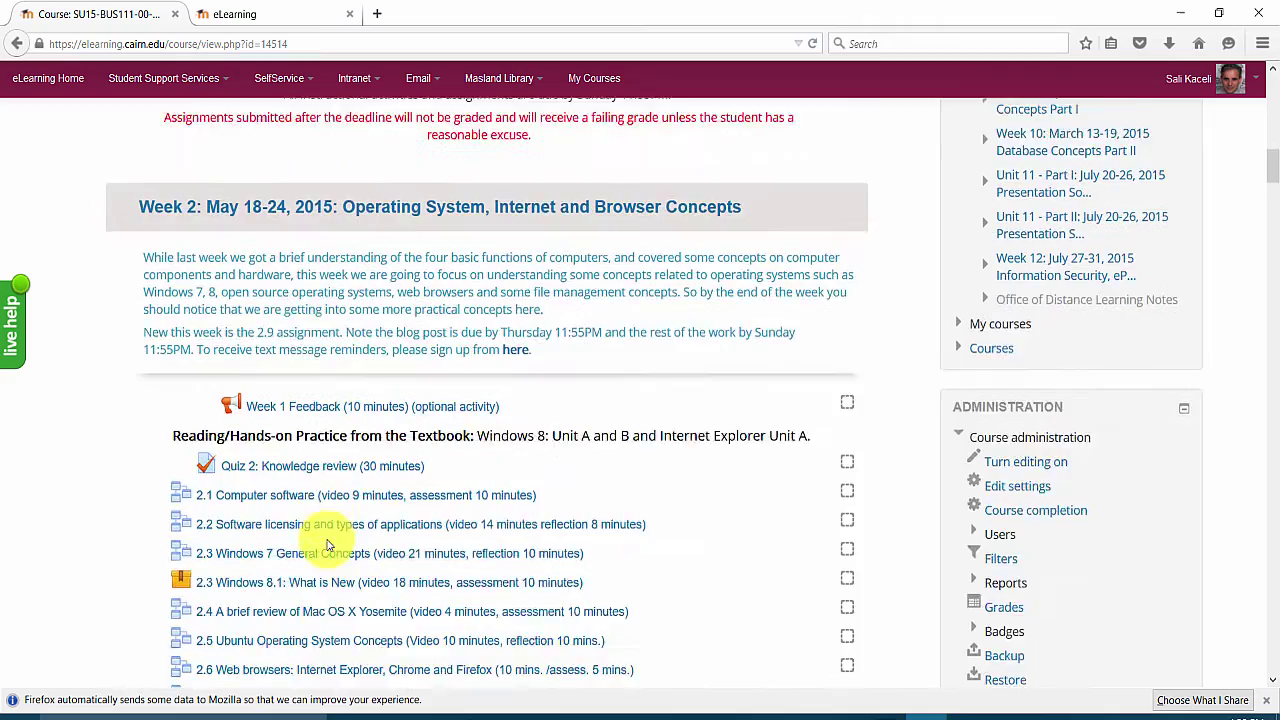
scroll(326, 553, down, 1)
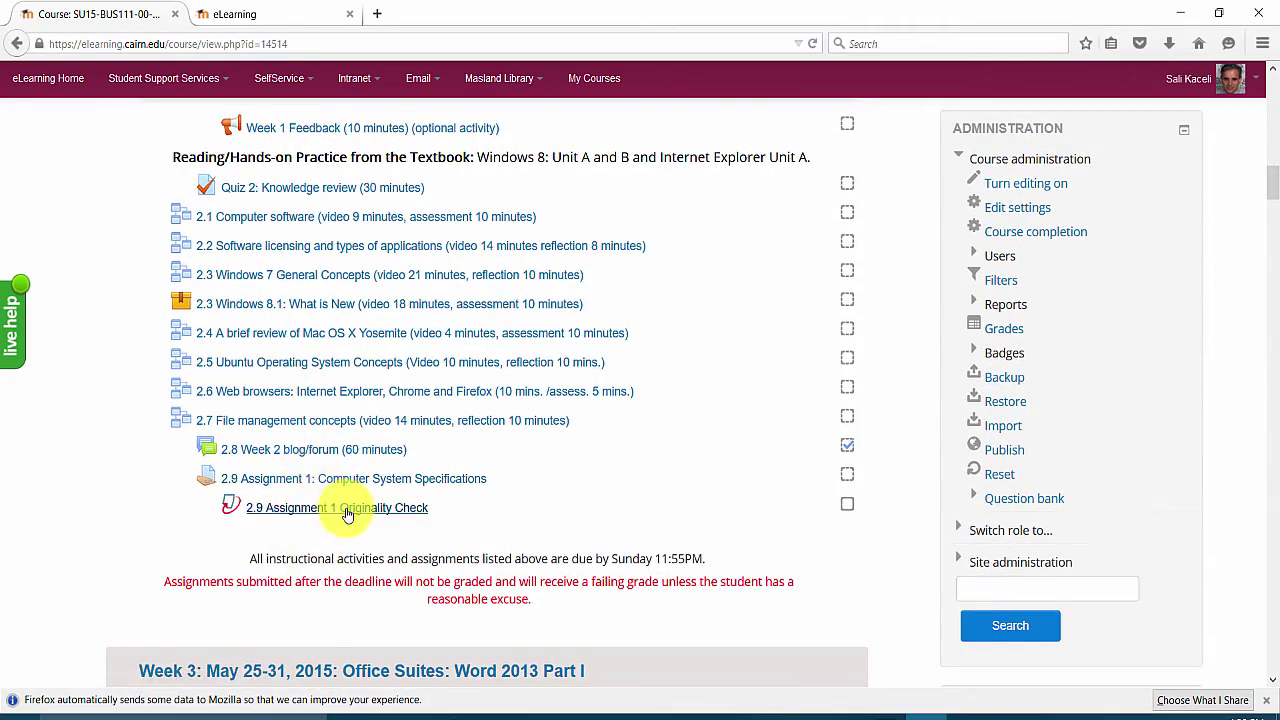
scroll(337, 517, up, 6)
scroll(398, 532, down, 2)
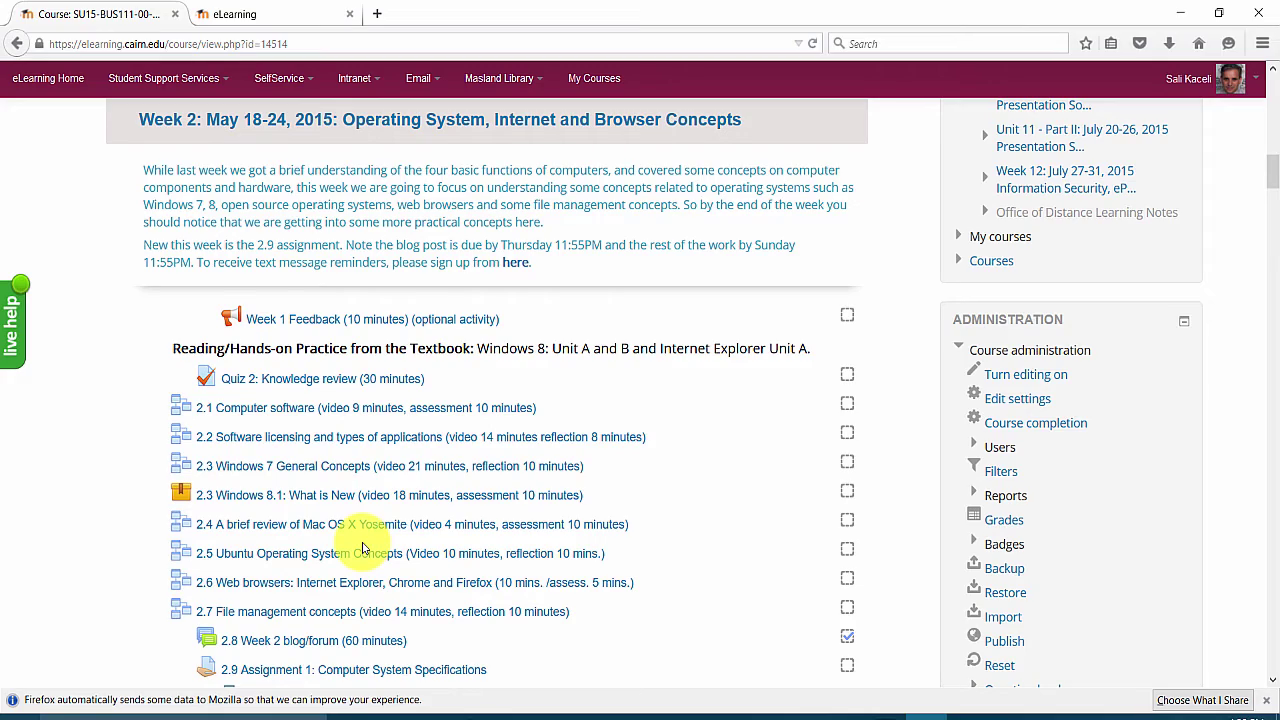
scroll(386, 214, up, 6)
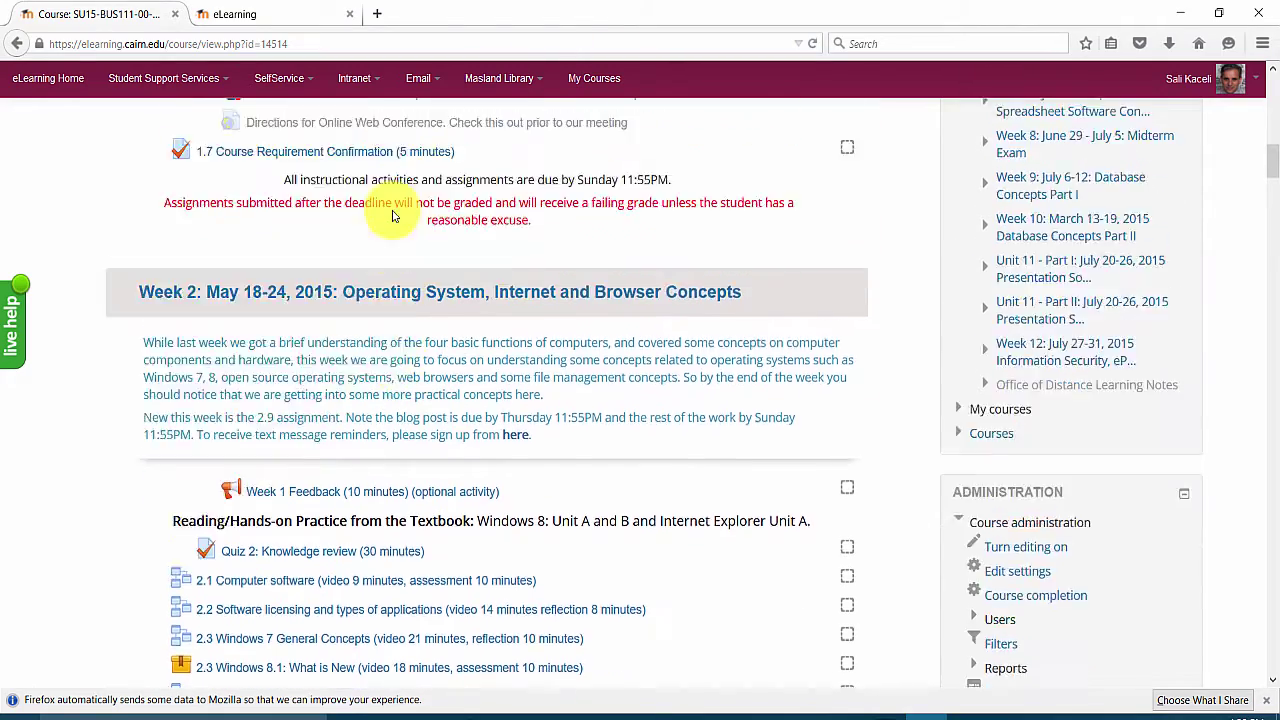
scroll(352, 365, up, 12)
scroll(340, 386, down, 2)
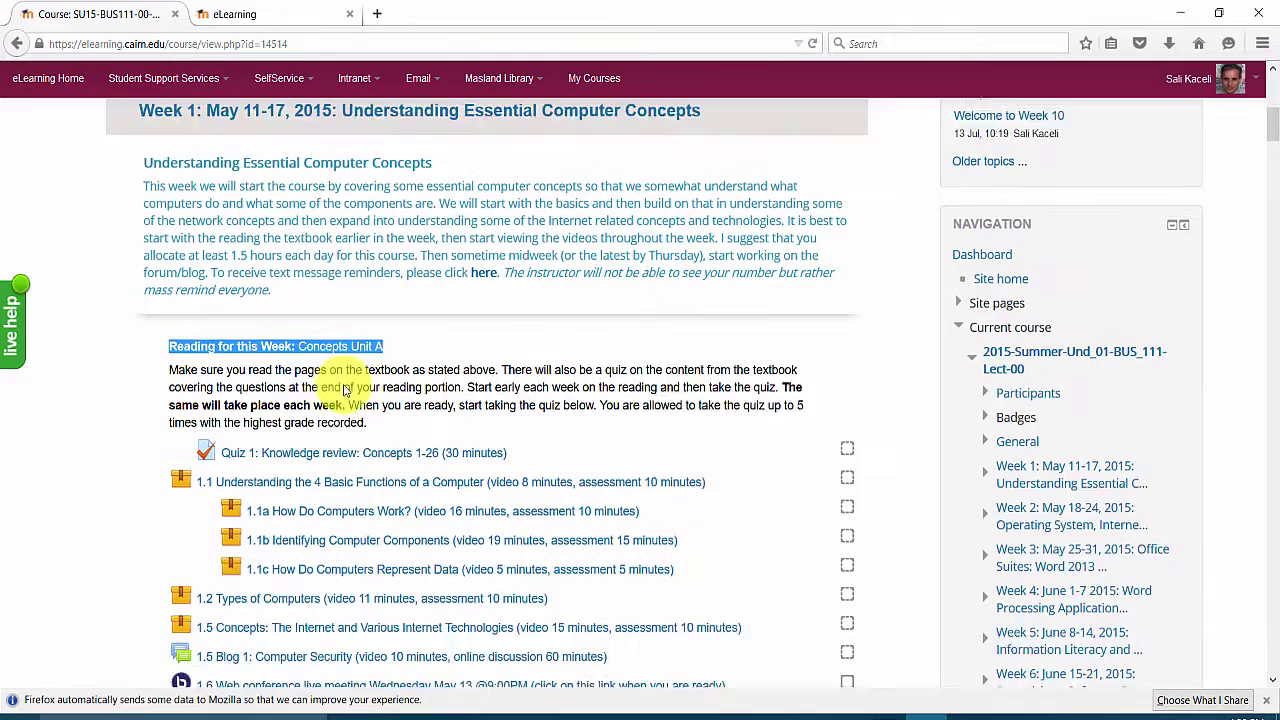
scroll(618, 420, up, 4)
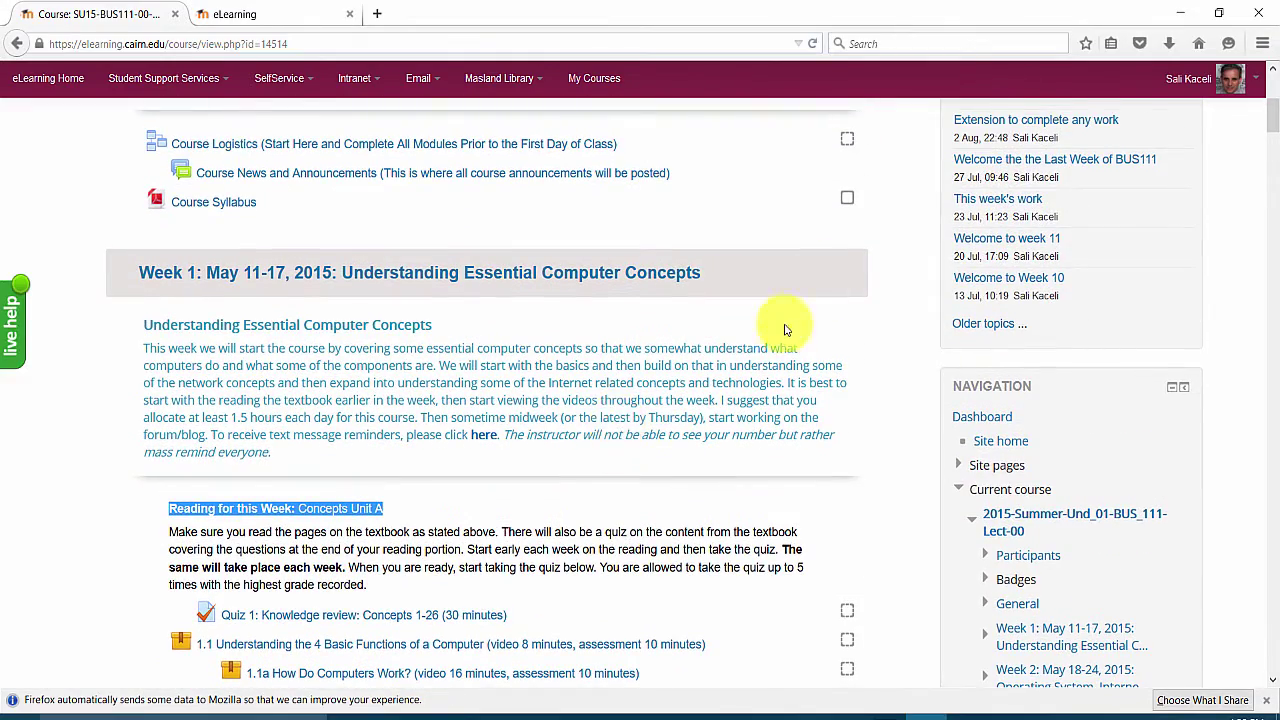
scroll(770, 390, up, 6)
scroll(870, 462, up, 4)
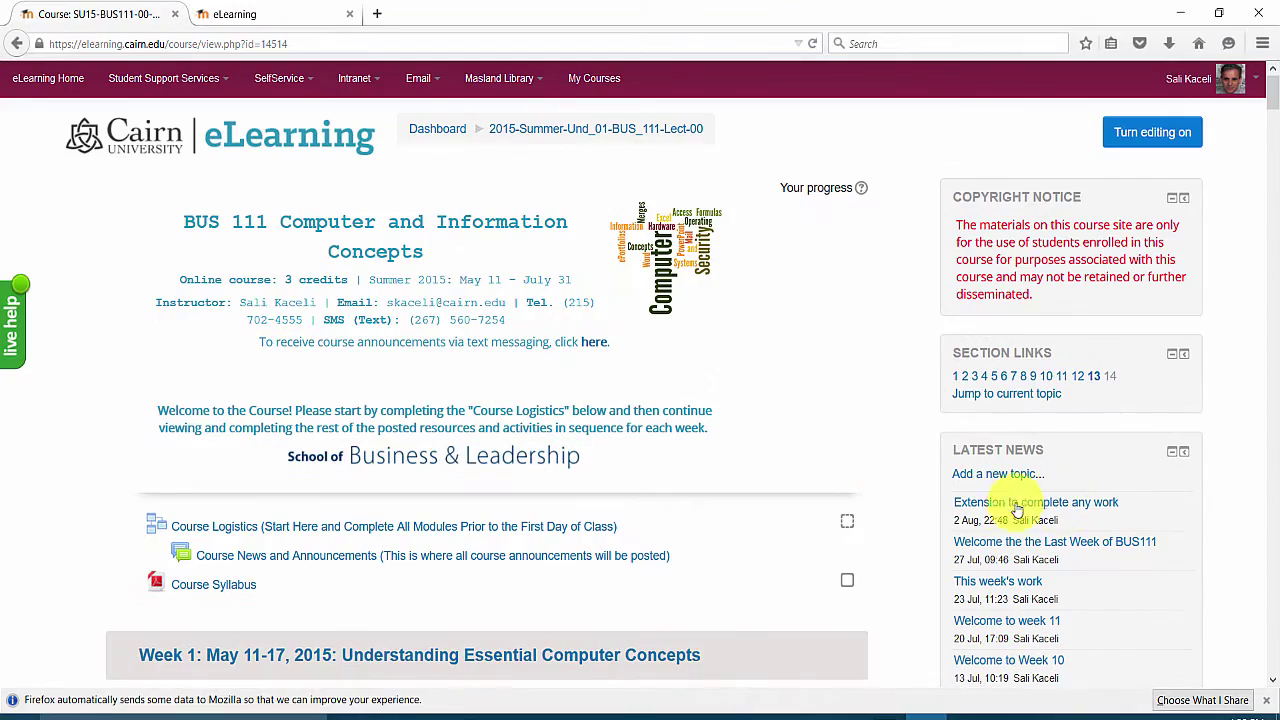
scroll(971, 491, down, 10)
scroll(940, 490, down, 15)
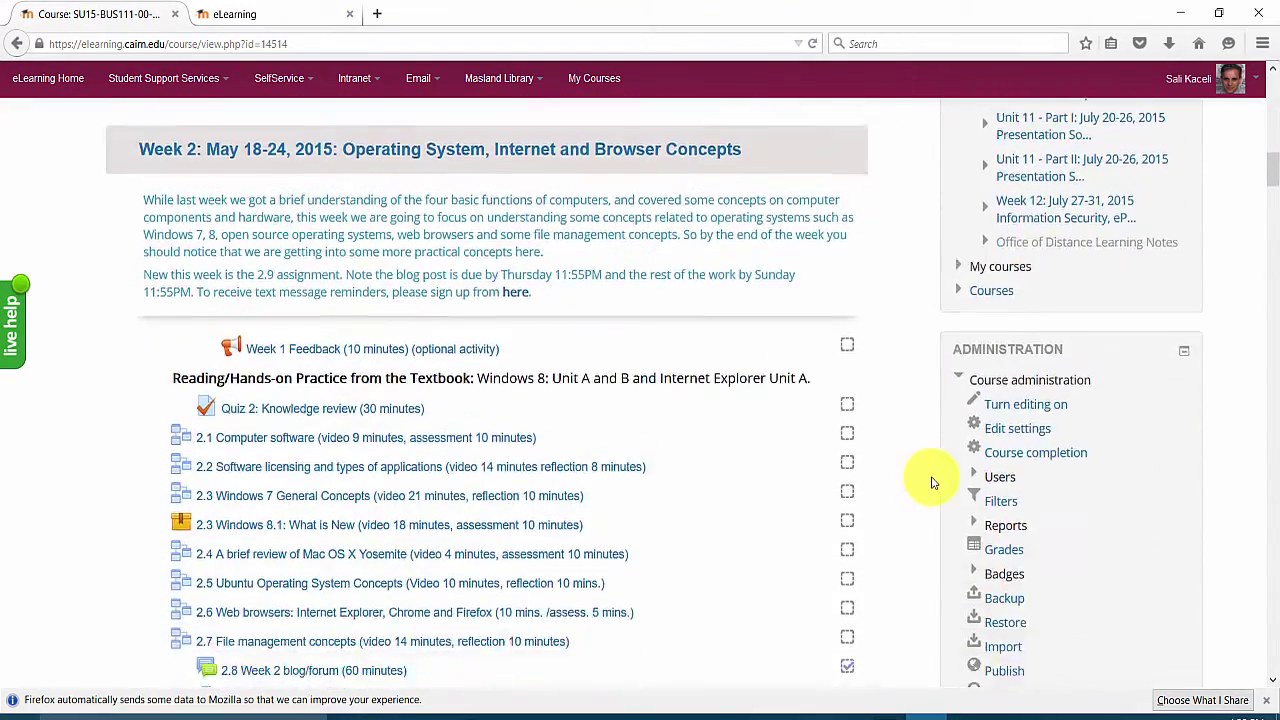
scroll(910, 481, down, 5)
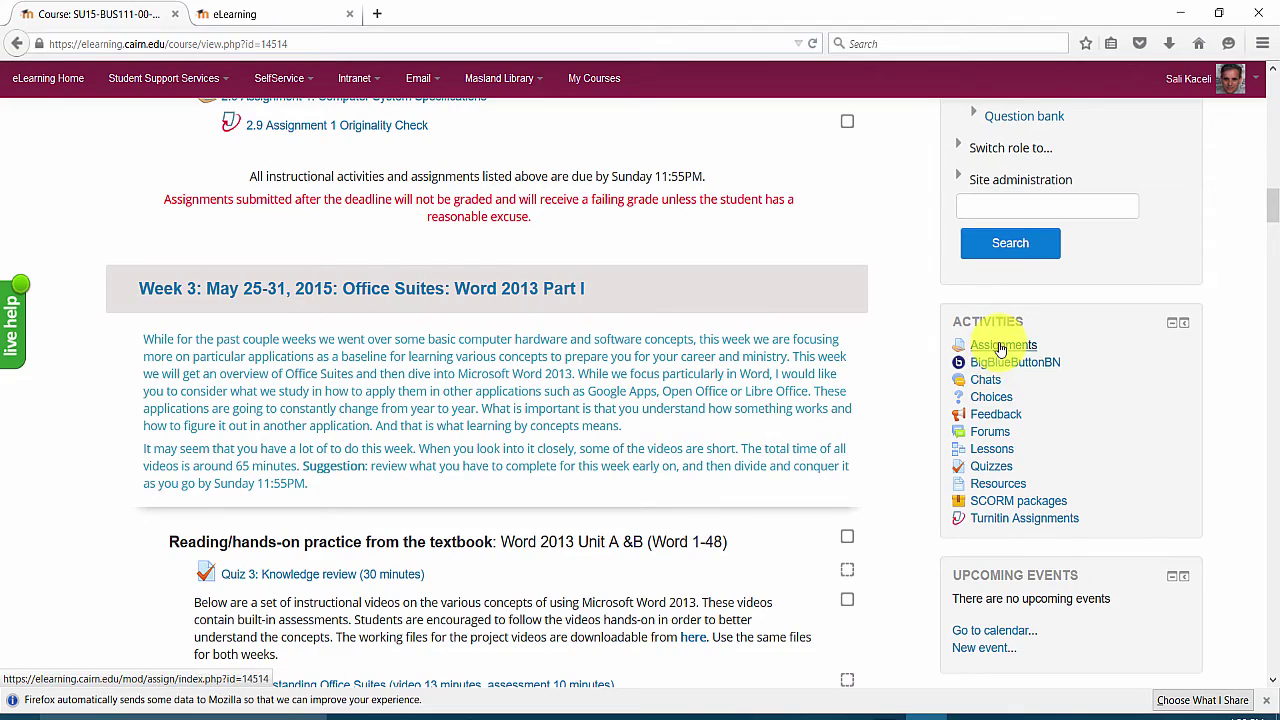
scroll(900, 480, up, 14)
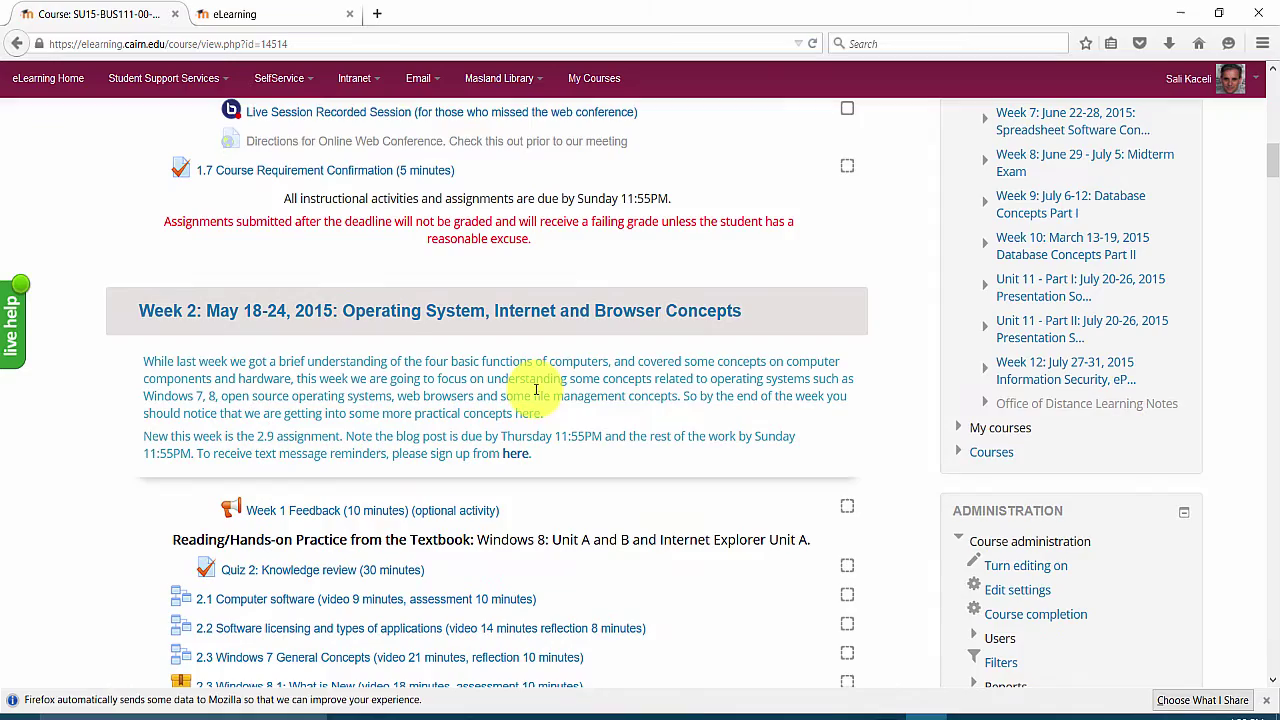
scroll(837, 297, up, 14)
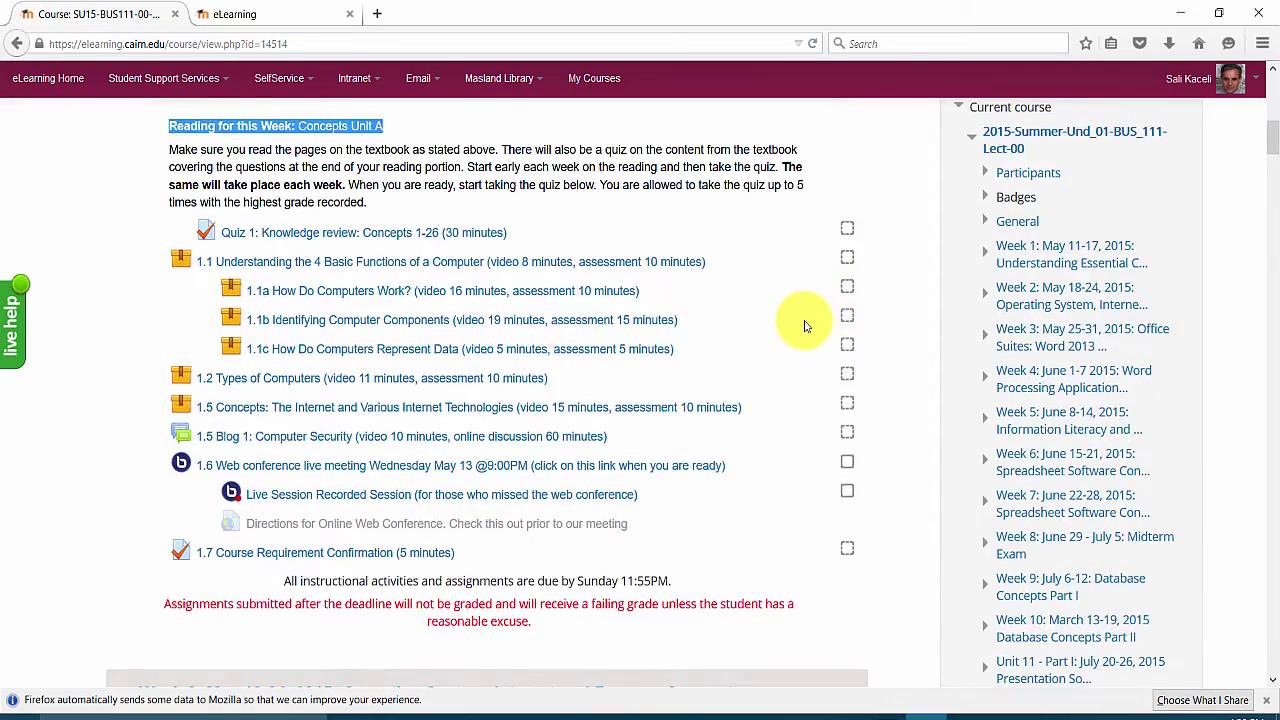
scroll(805, 330, up, 7)
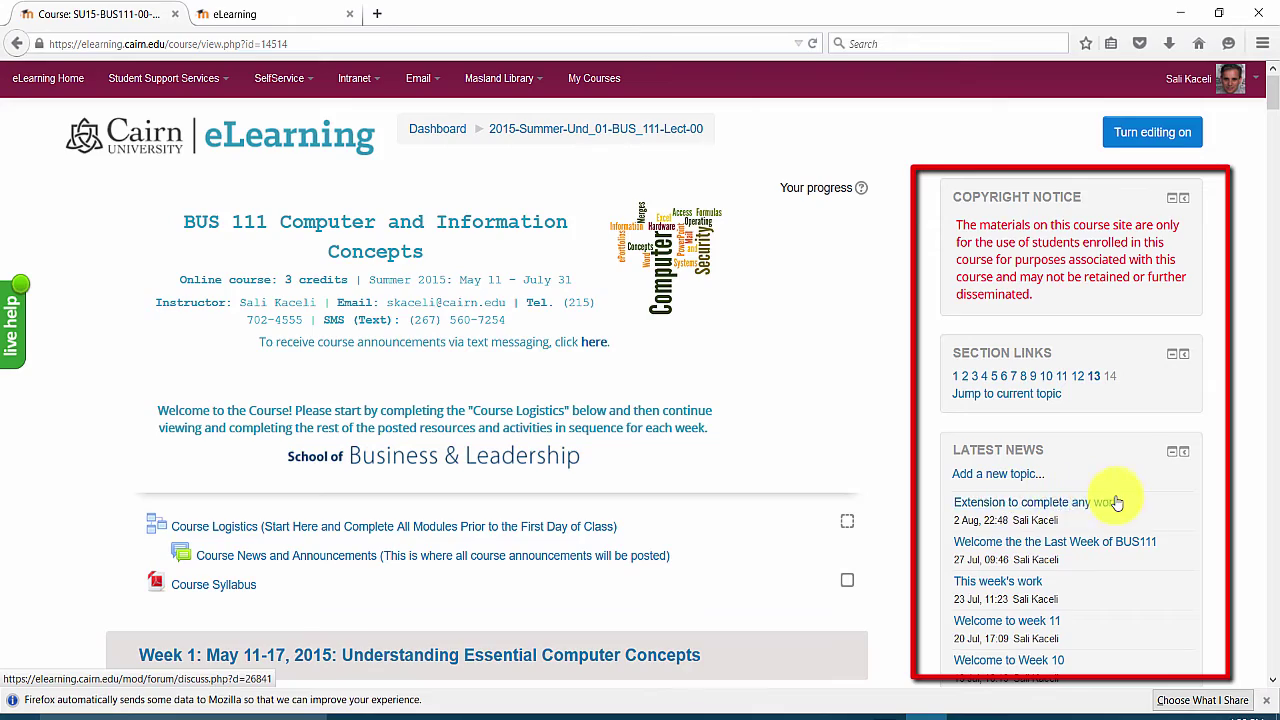
scroll(1100, 520, down, 7)
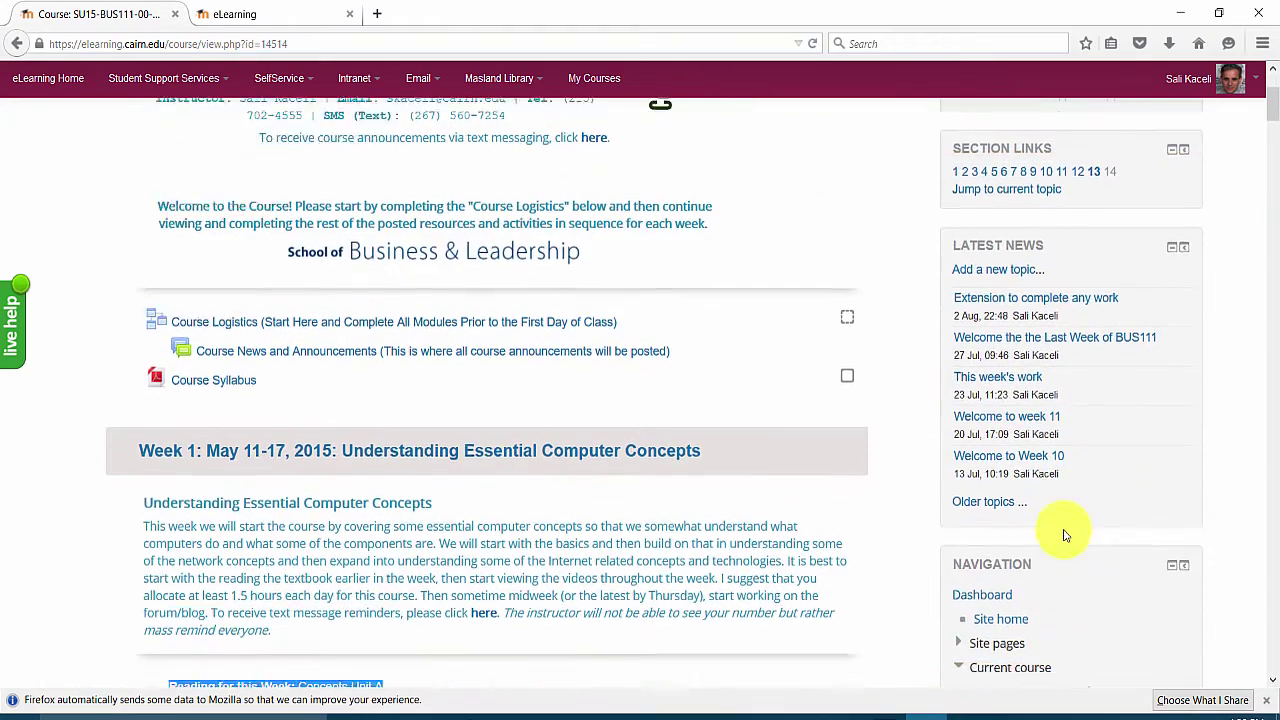
scroll(1060, 532, down, 1)
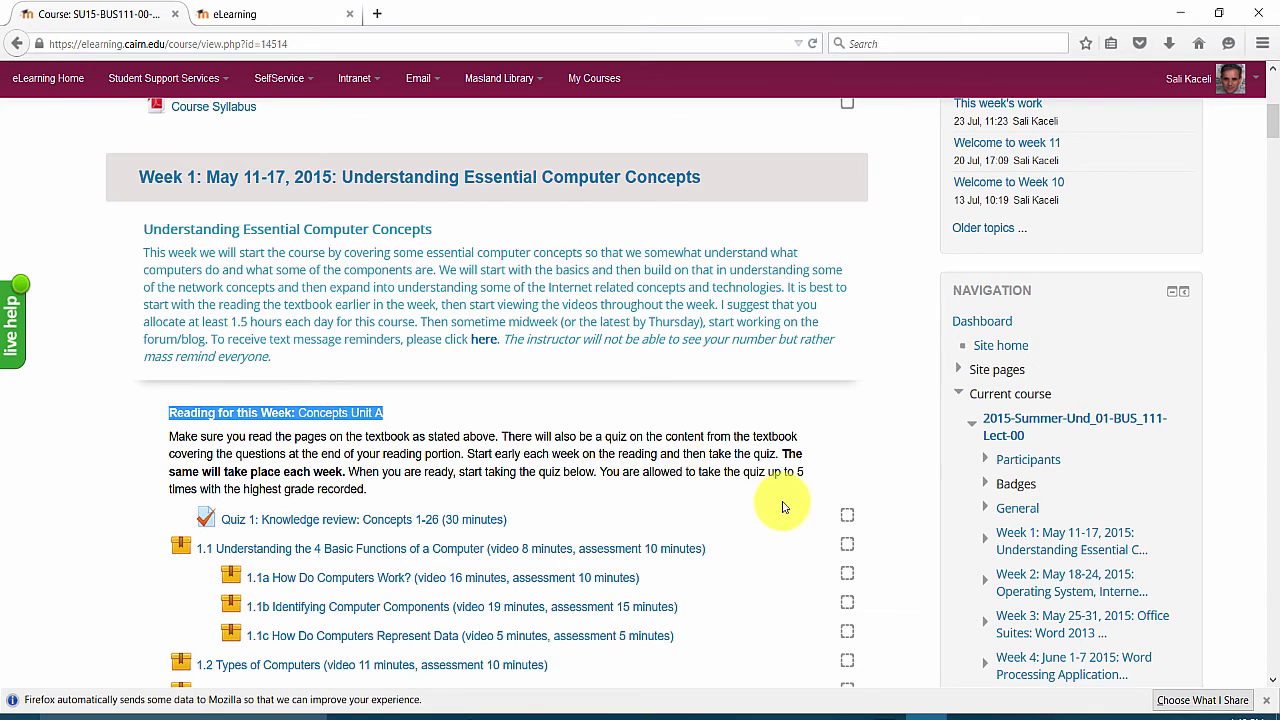
scroll(766, 500, down, 4)
scroll(760, 490, down, 1)
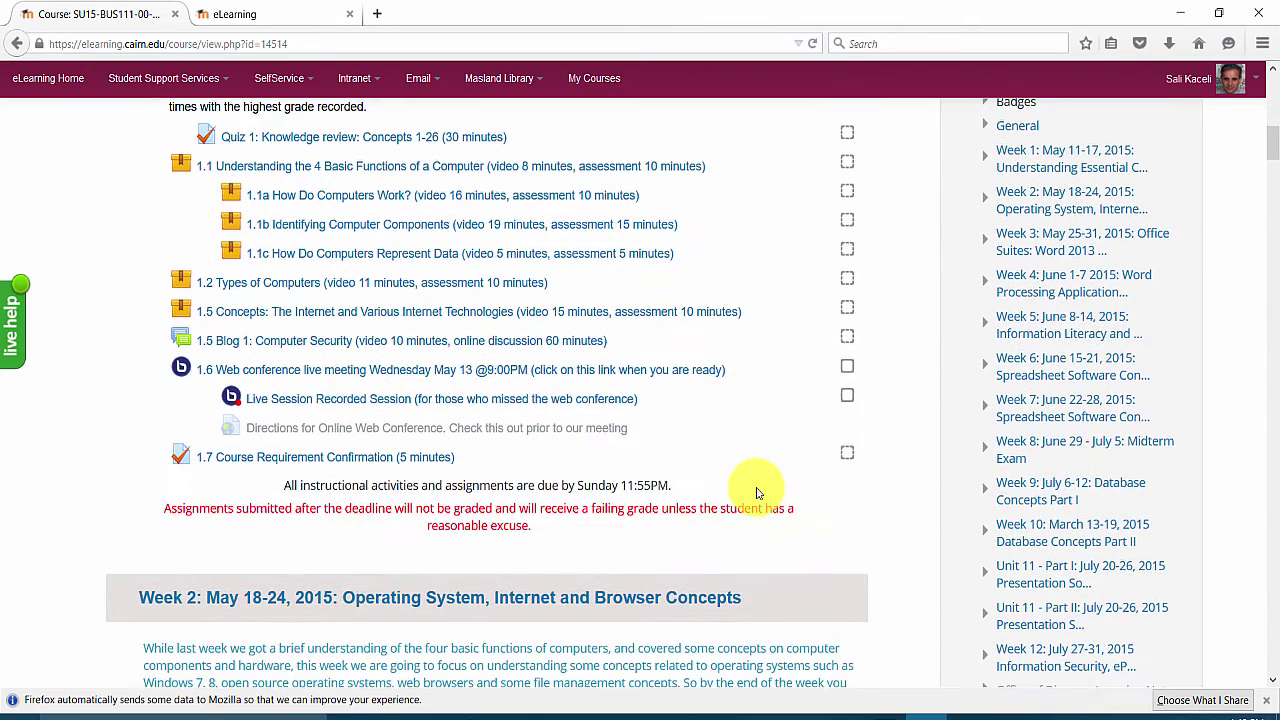
scroll(700, 468, up, 4)
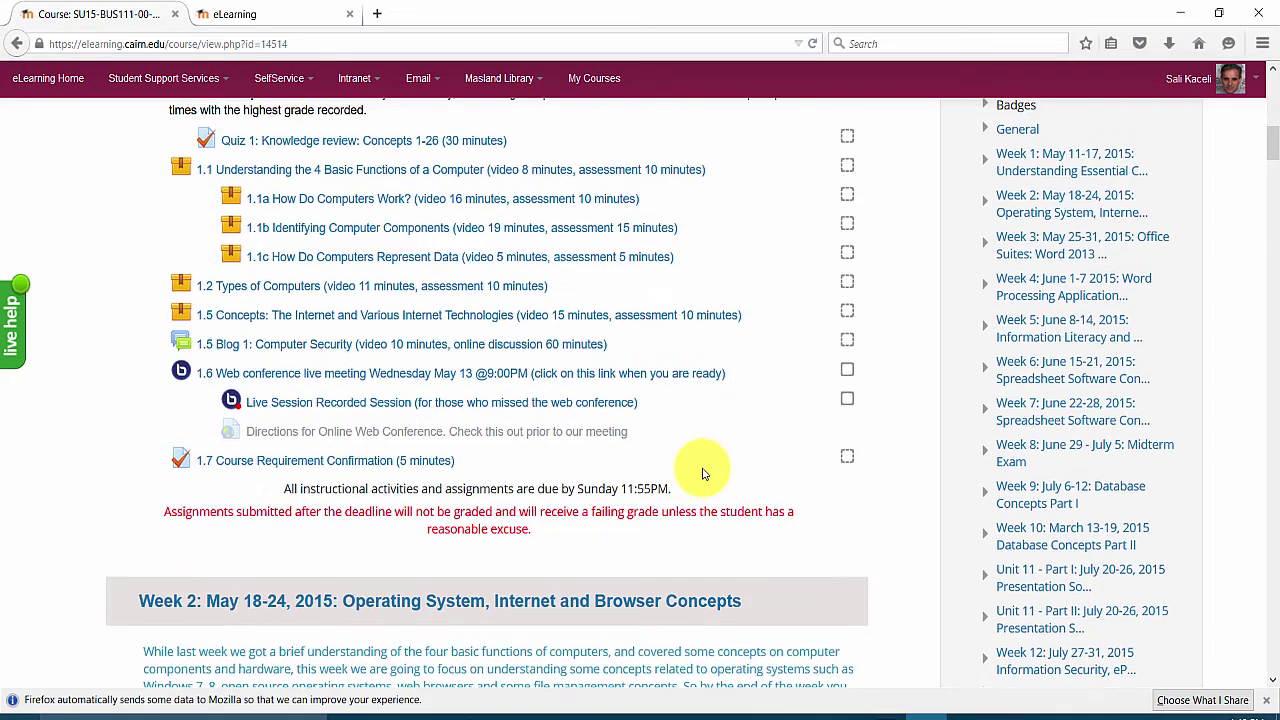
scroll(703, 468, up, 3)
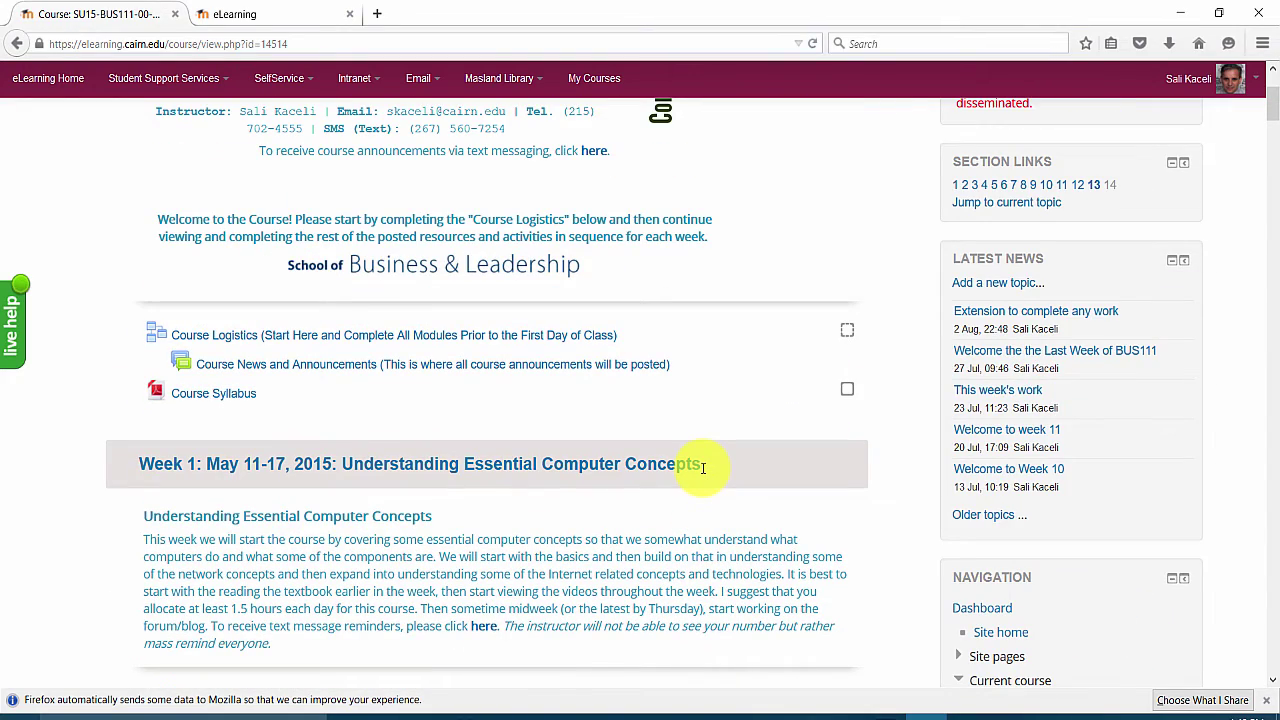
scroll(610, 480, down, 5)
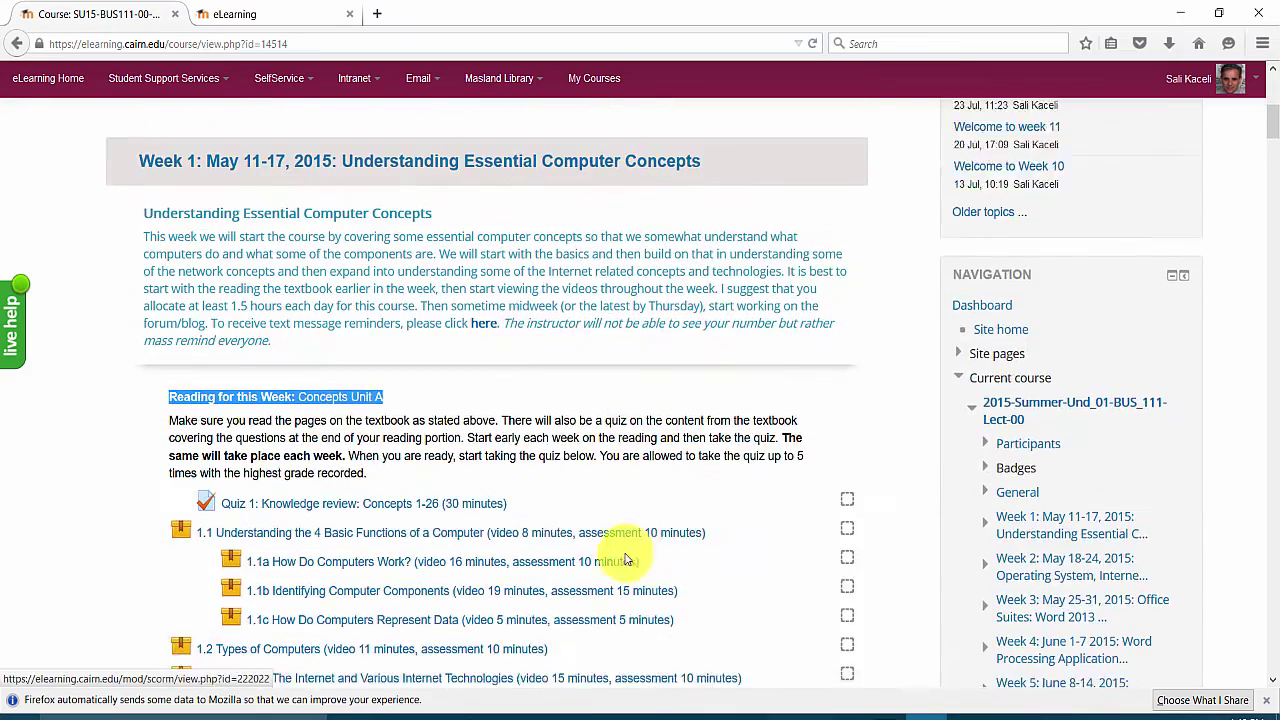
scroll(500, 455, down, 3)
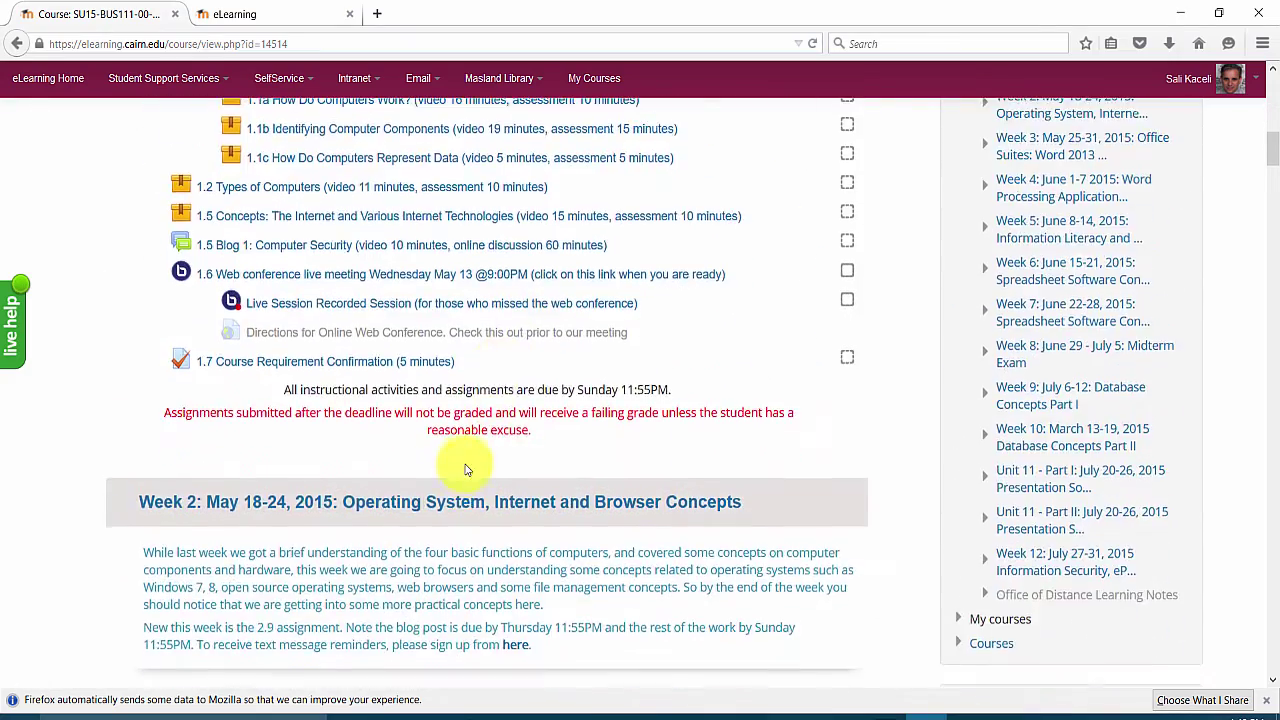
scroll(455, 495, down, 1)
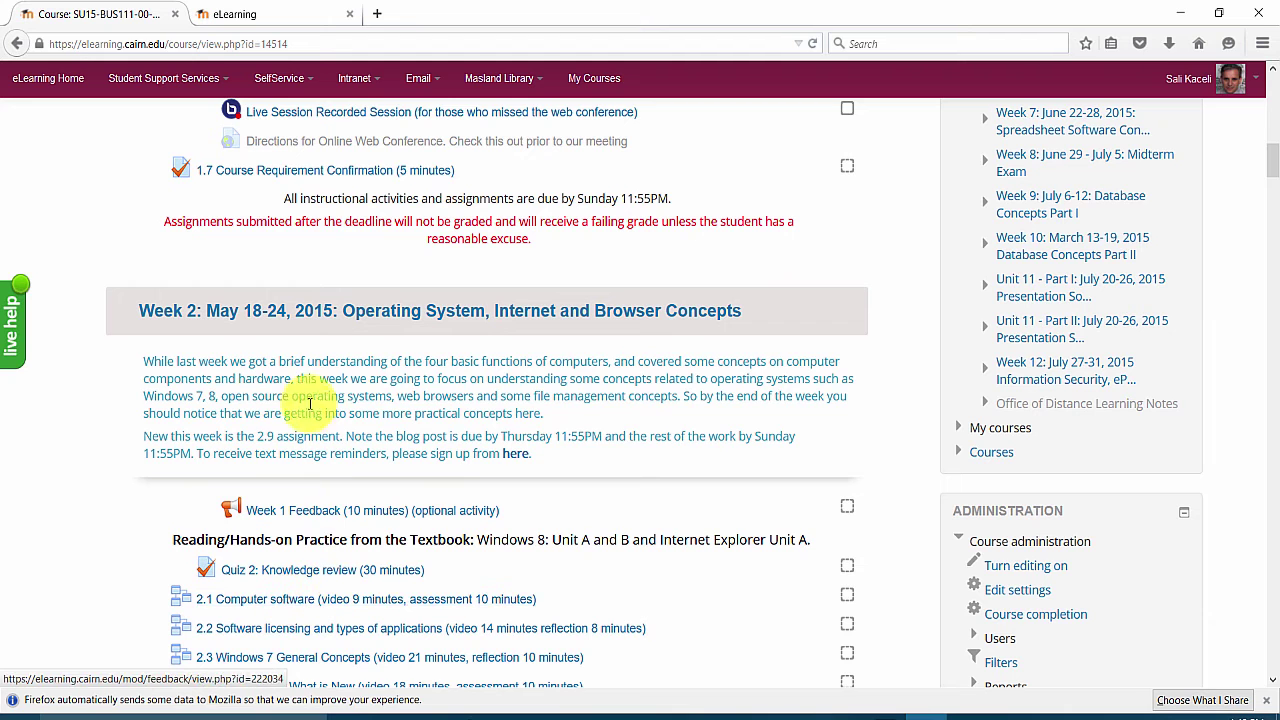
Open the 2.1 Computer software lesson, dismiss Firefox's Reader View suggestion, and scroll through it.
click(300, 601)
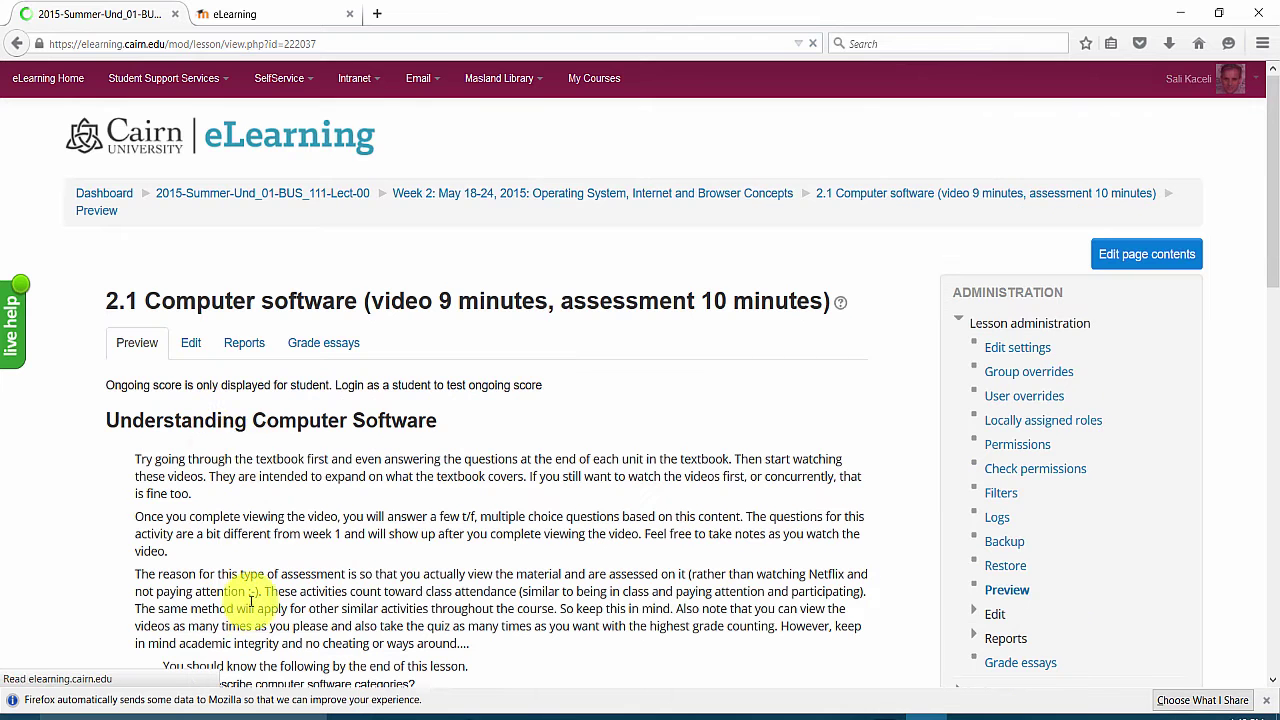
scroll(266, 423, down, 3)
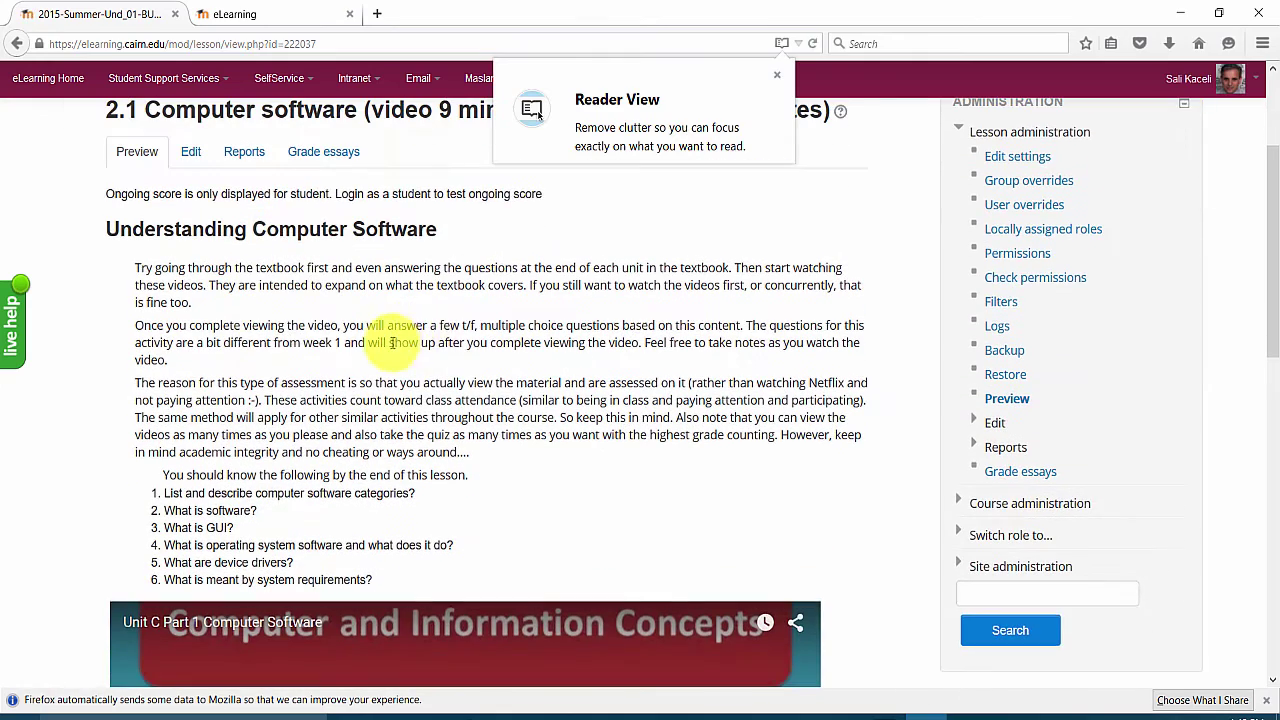
click(776, 75)
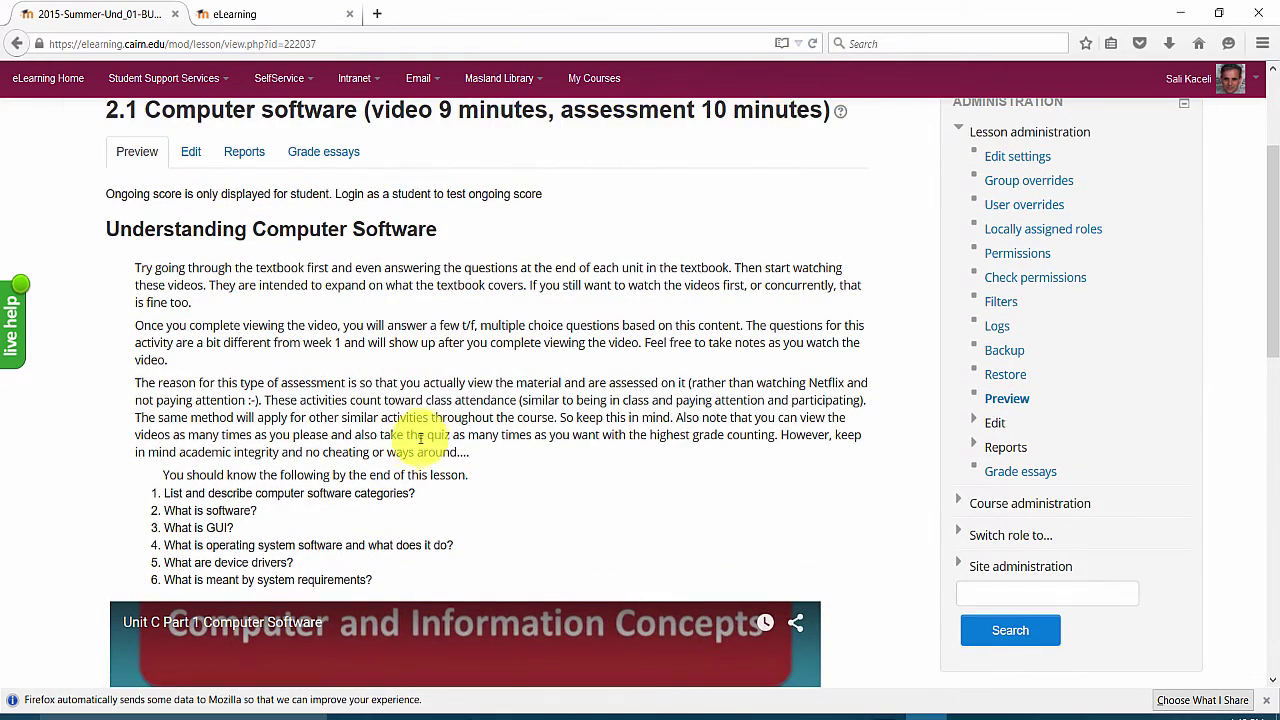
scroll(420, 437, down, 5)
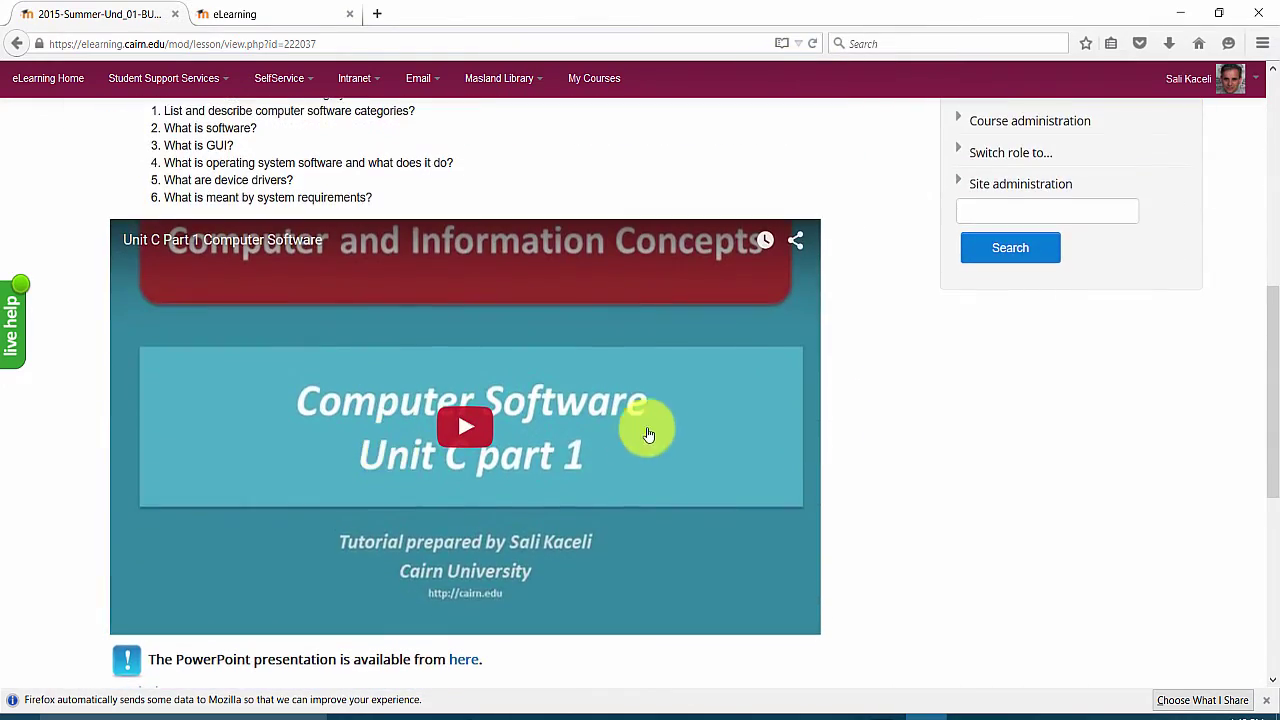
scroll(648, 435, down, 3)
scroll(630, 445, up, 6)
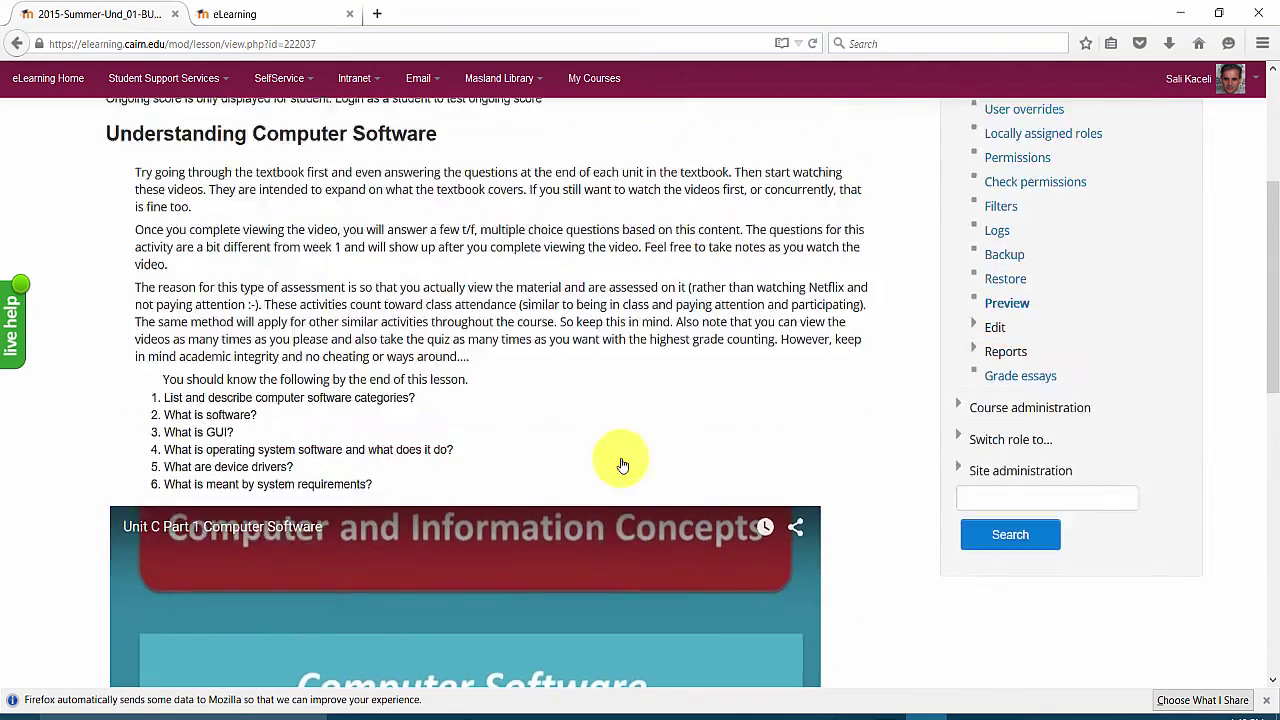
scroll(622, 465, up, 3)
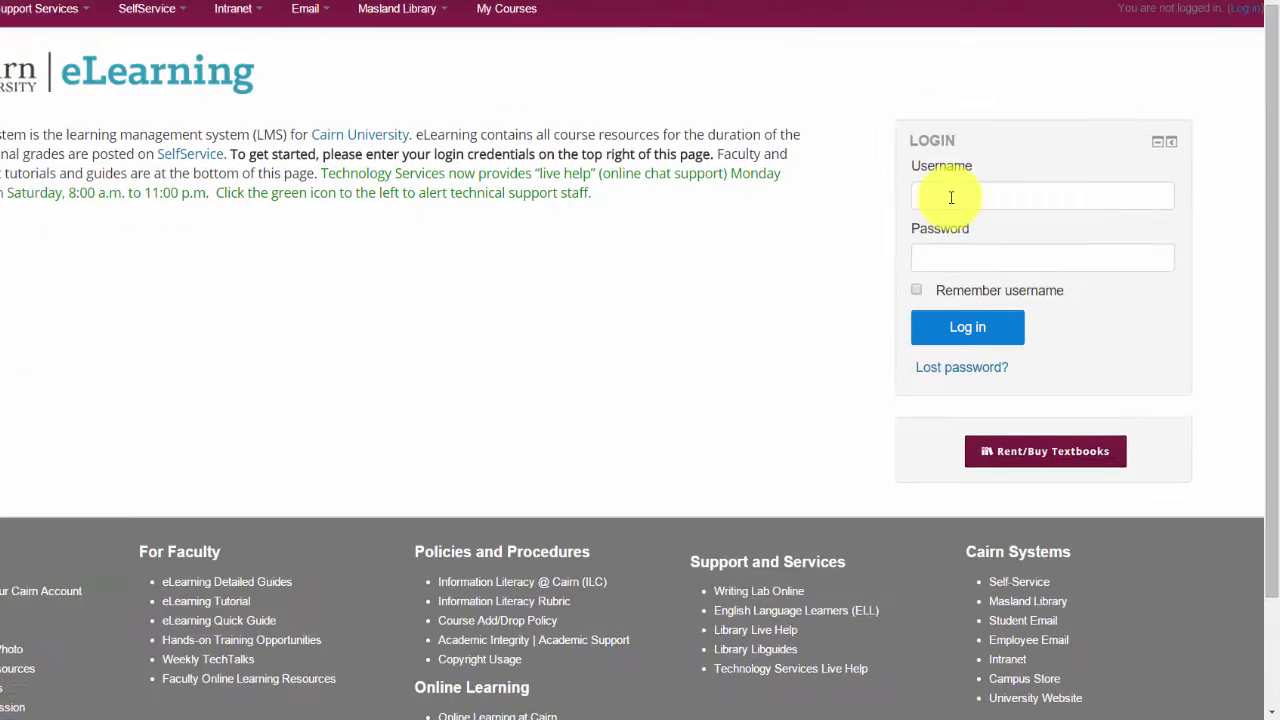
Click into the Login block's Username field to begin signing in.
click(991, 242)
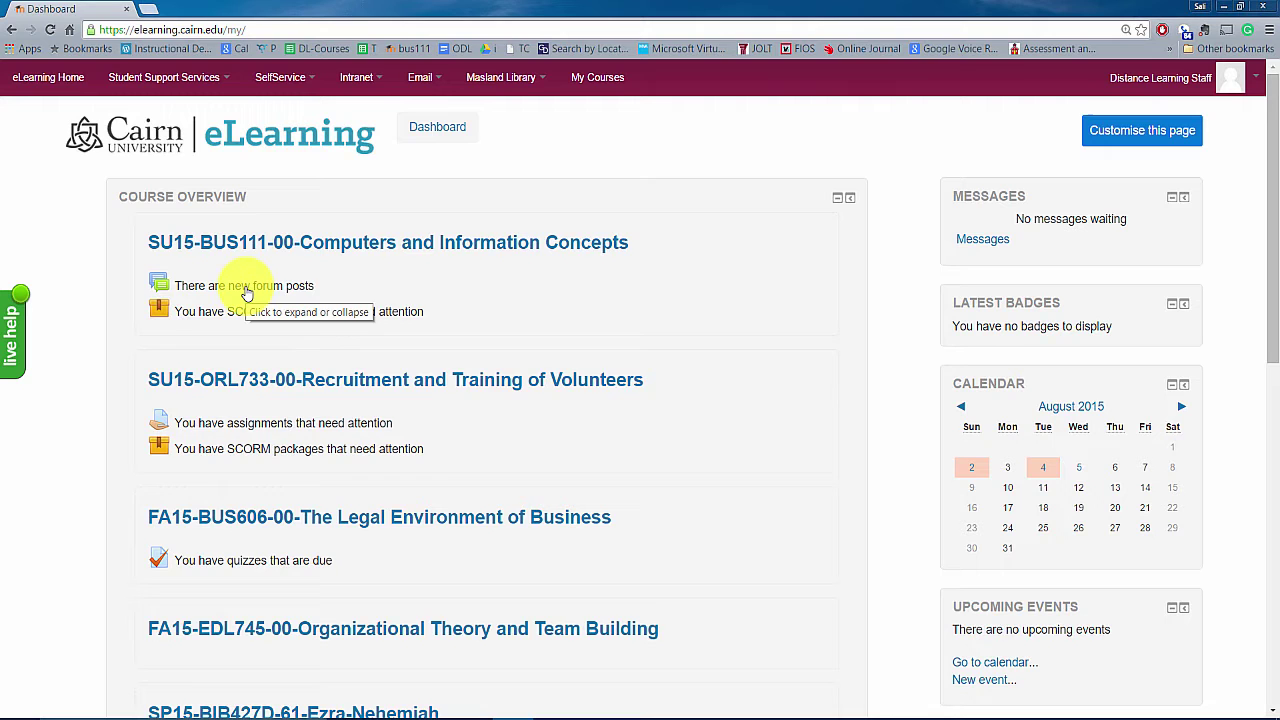
click(246, 294)
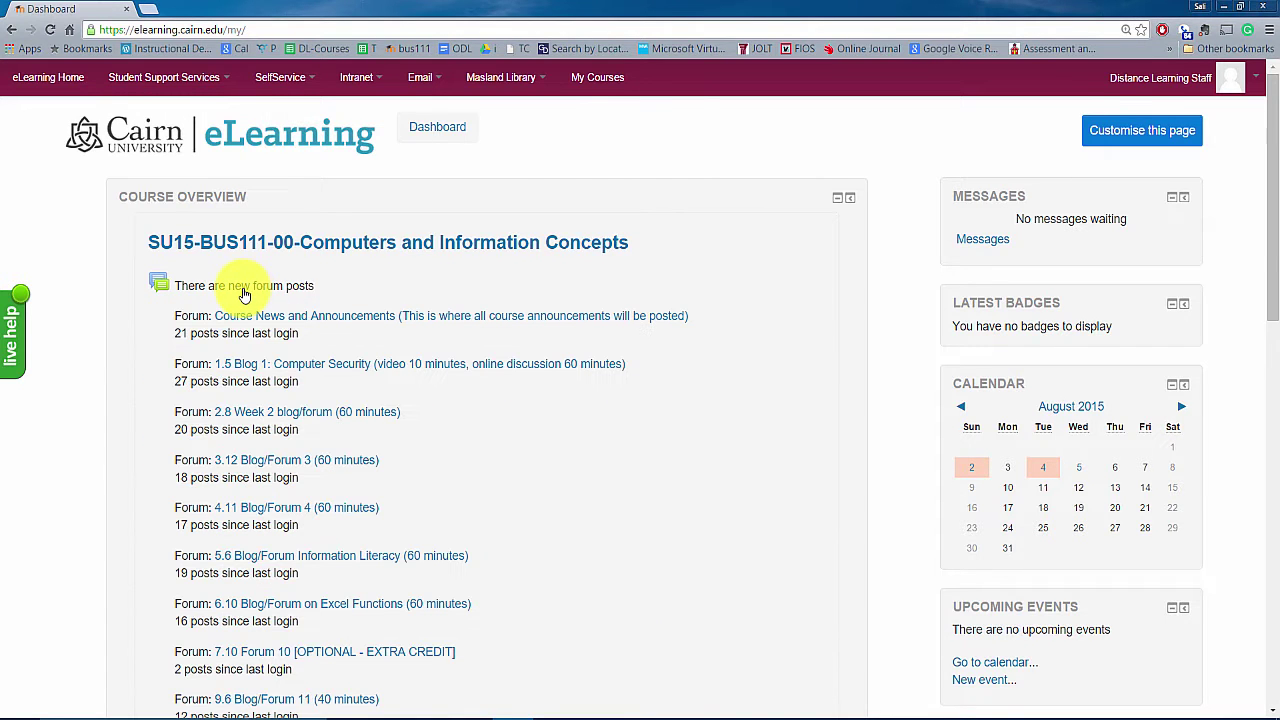
click(244, 290)
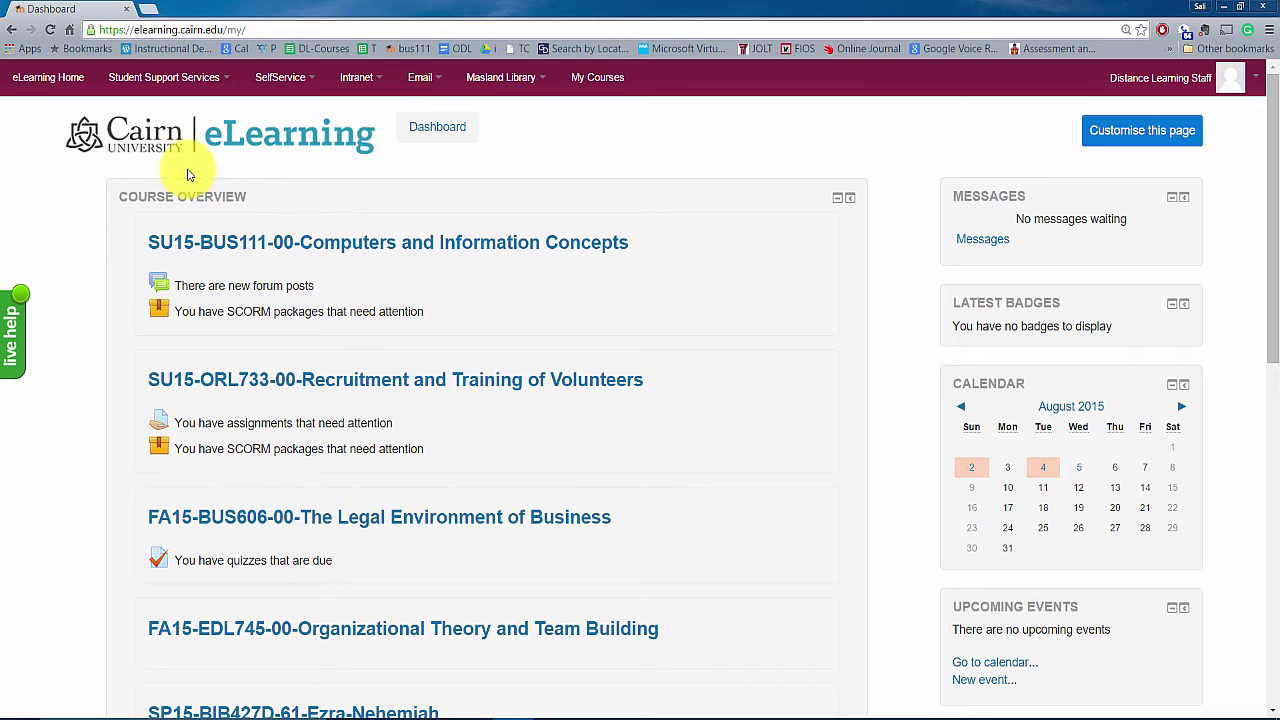
Go to the eLearning front page and make it the default home page.
click(33, 88)
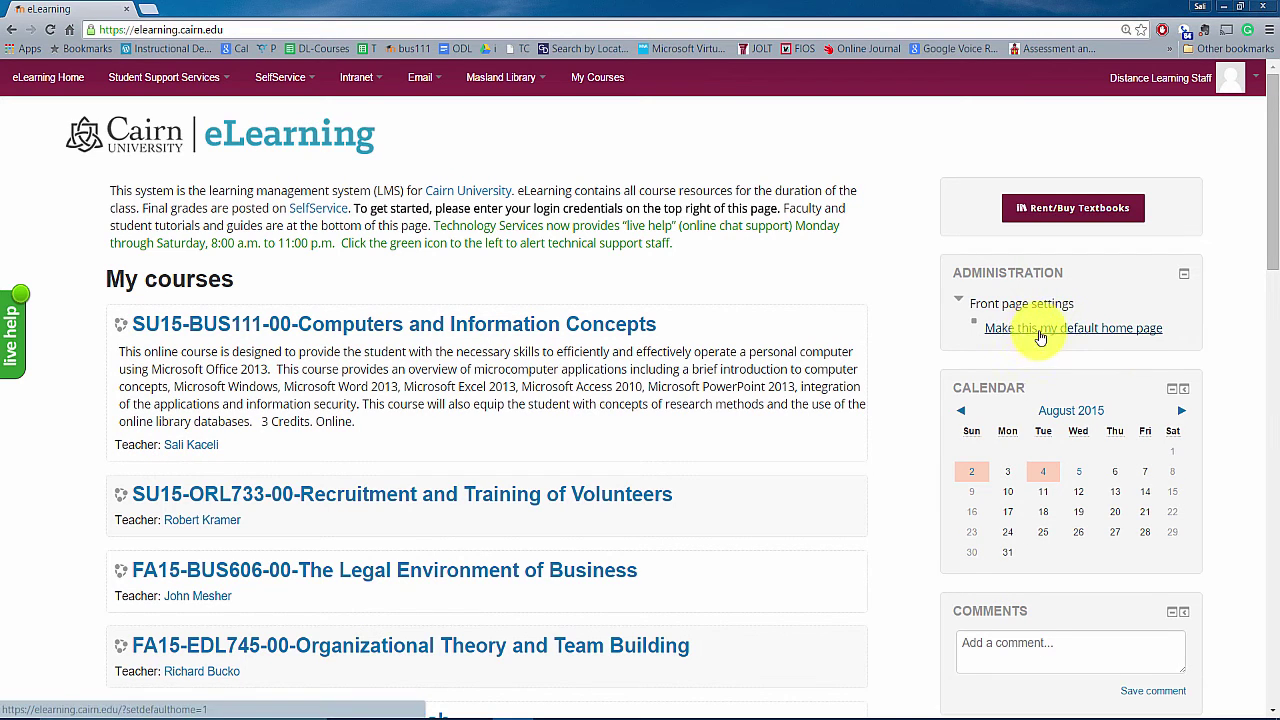
click(1063, 338)
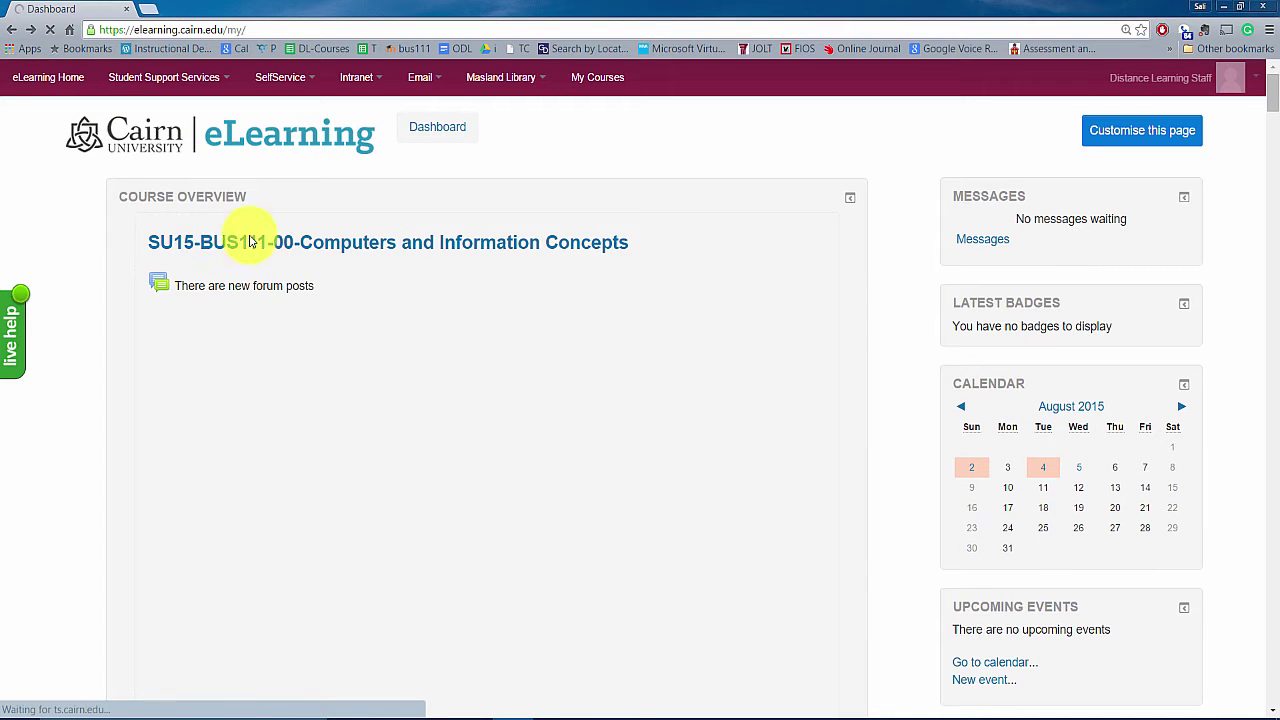
scroll(450, 326, down, 3)
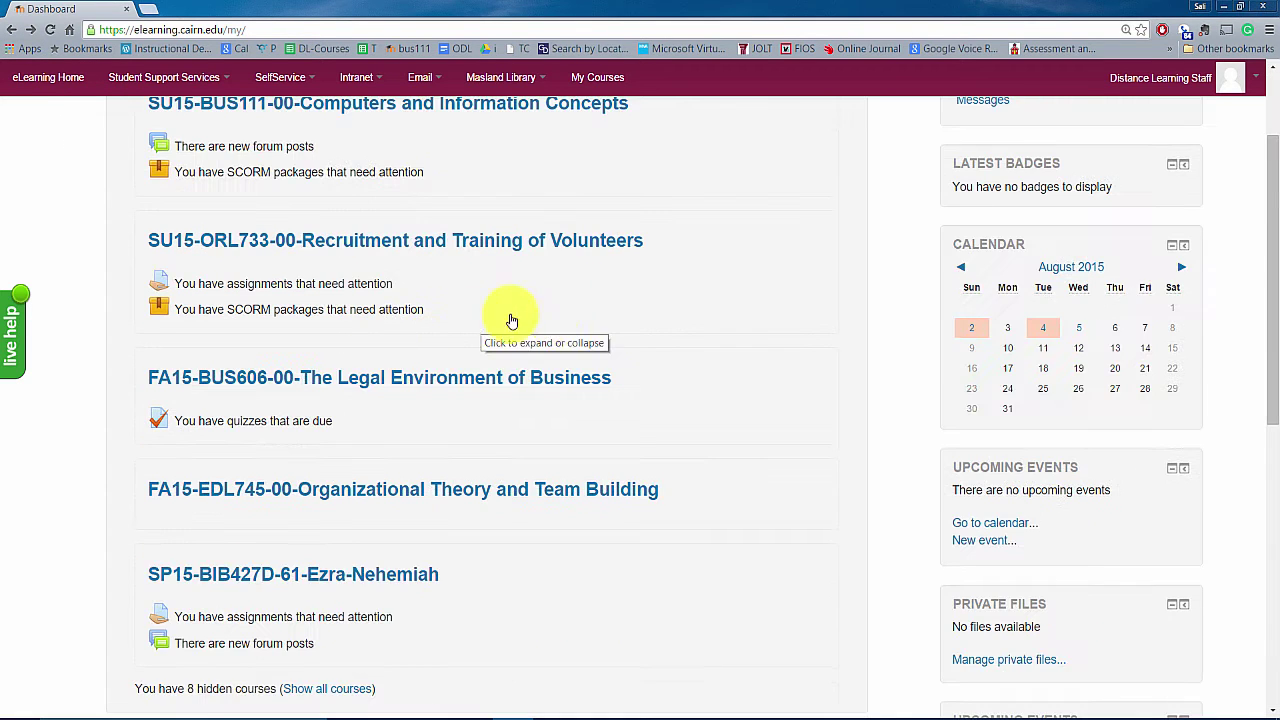
scroll(560, 322, up, 3)
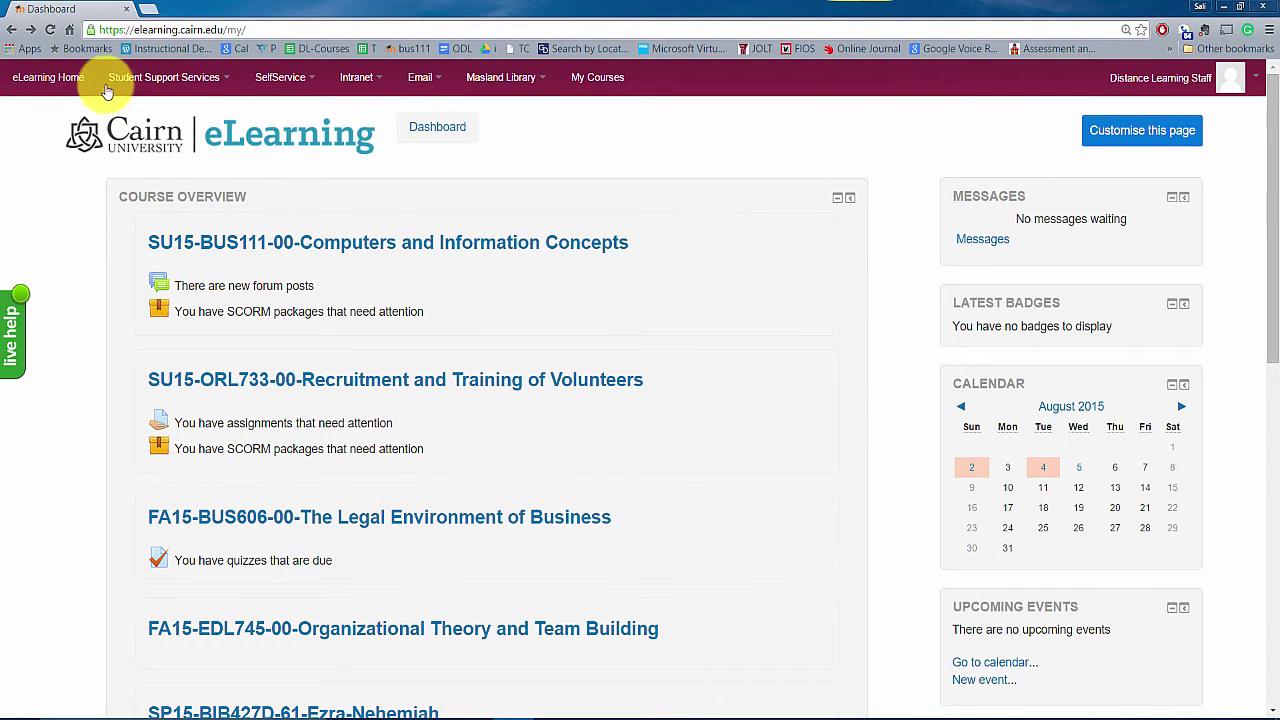
click(224, 83)
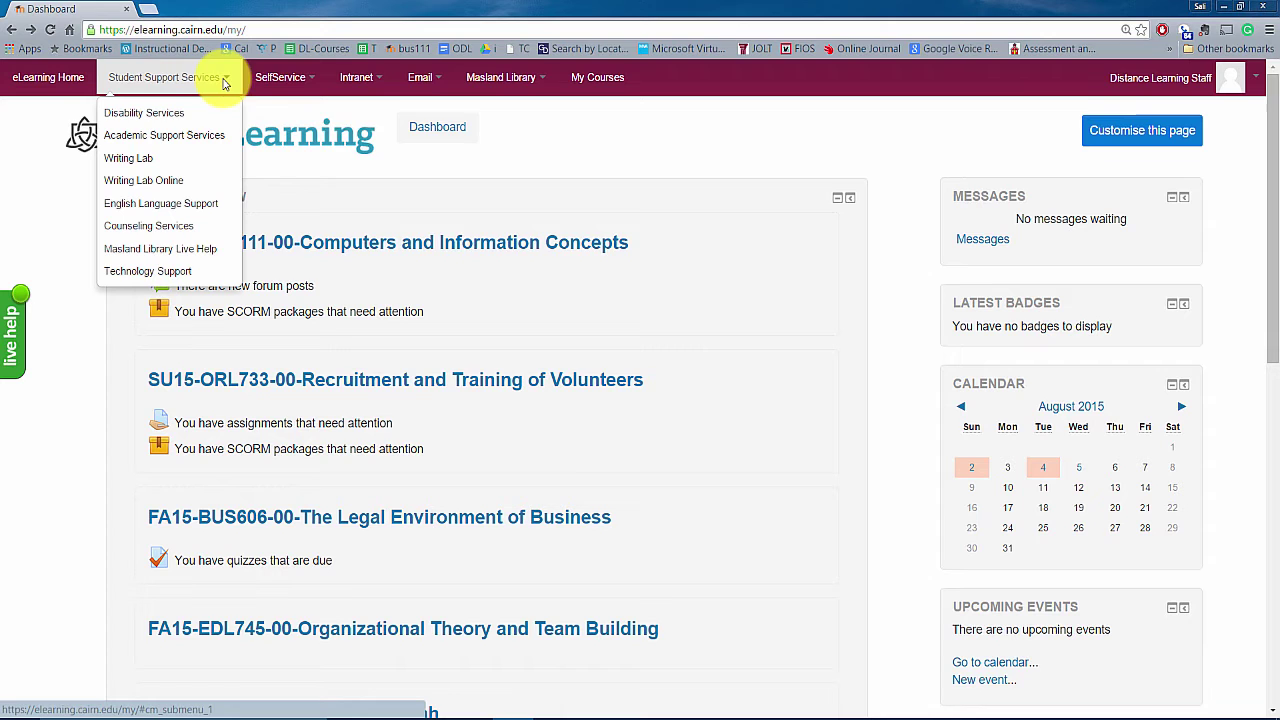
click(288, 77)
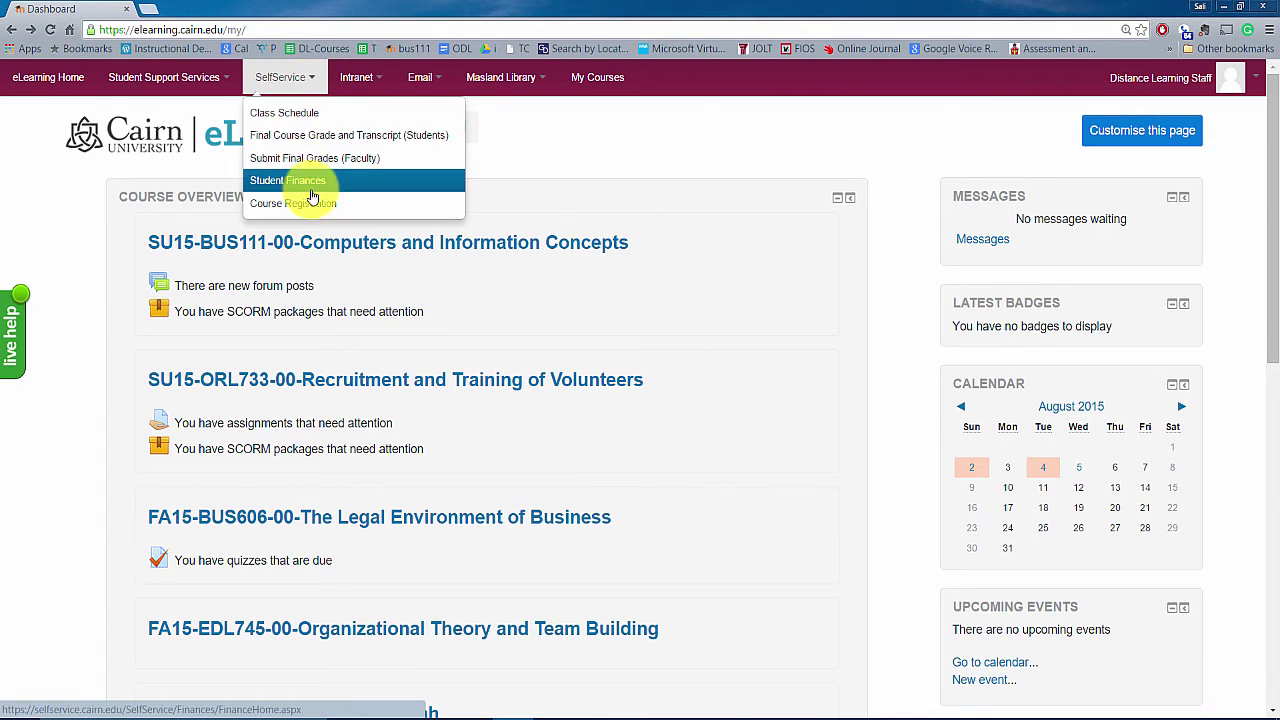
click(356, 77)
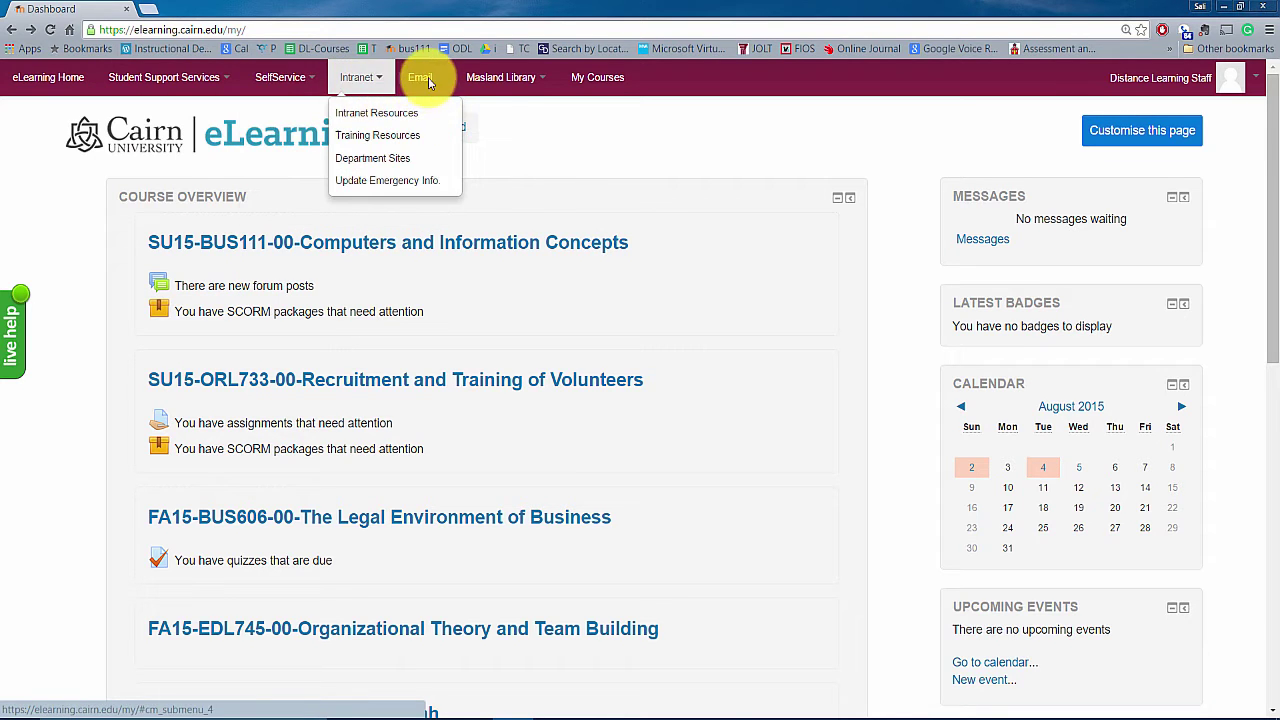
click(427, 80)
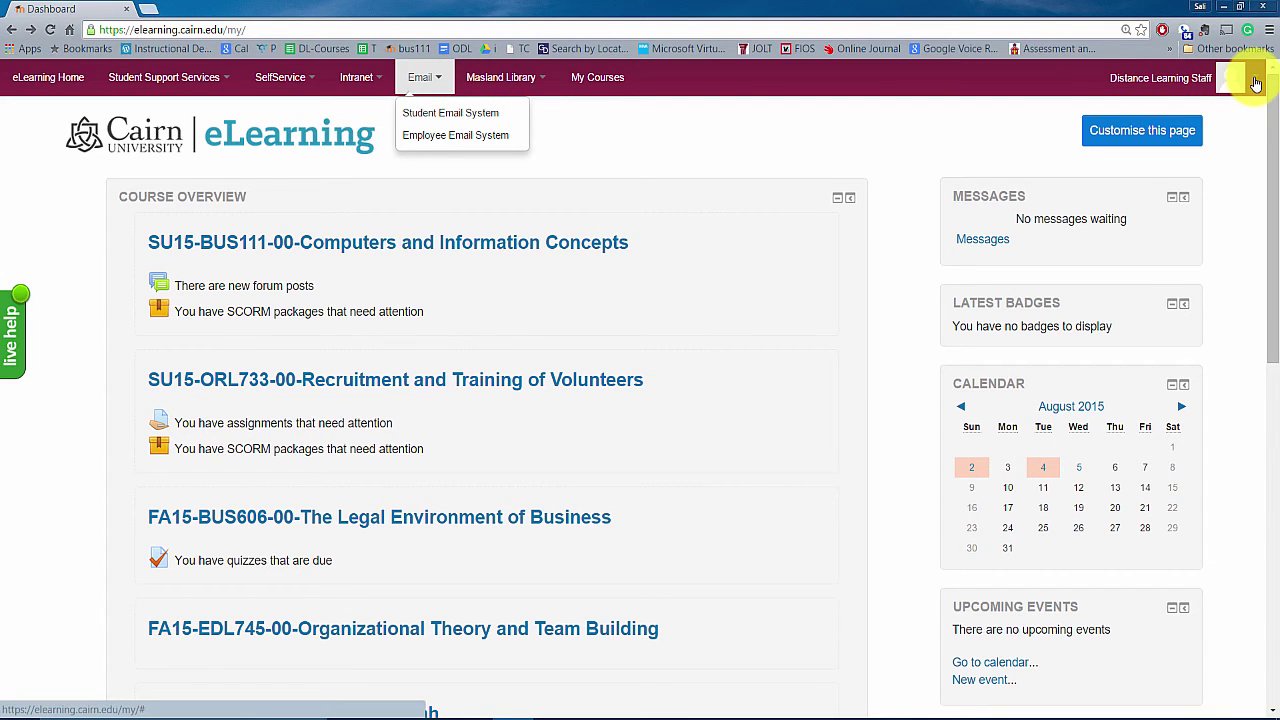
click(1256, 84)
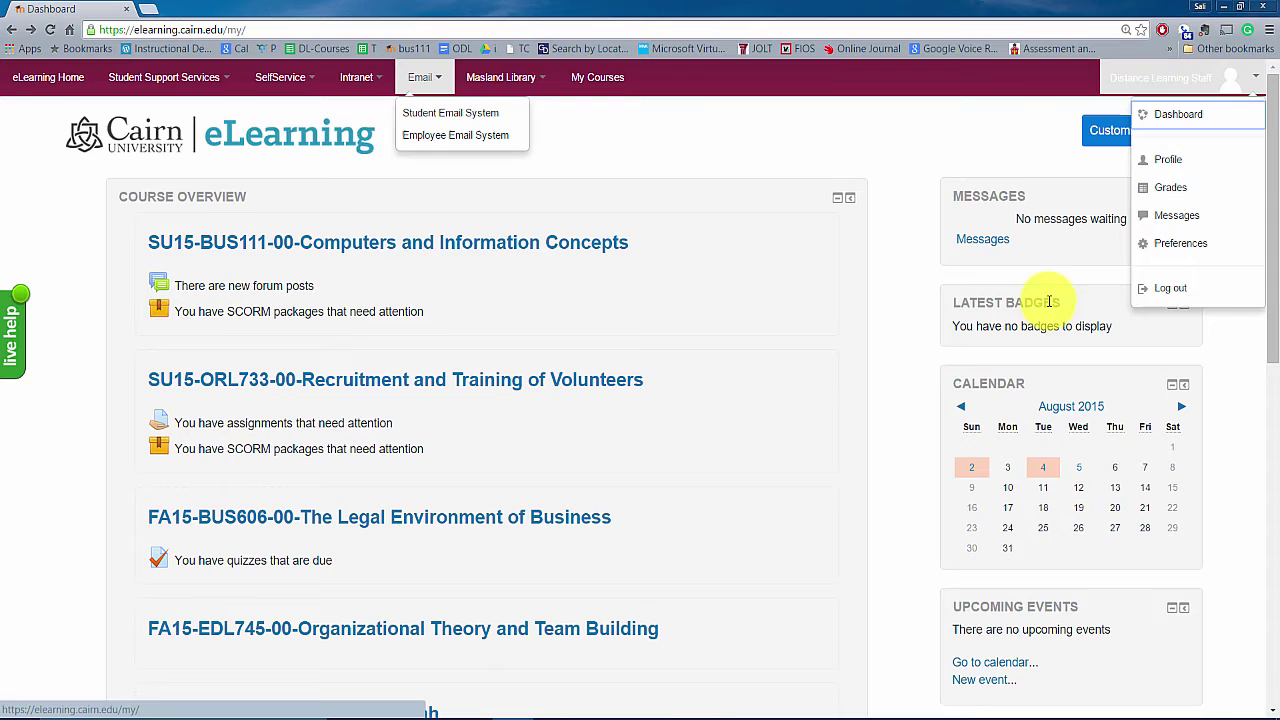
click(894, 423)
scroll(877, 420, down, 5)
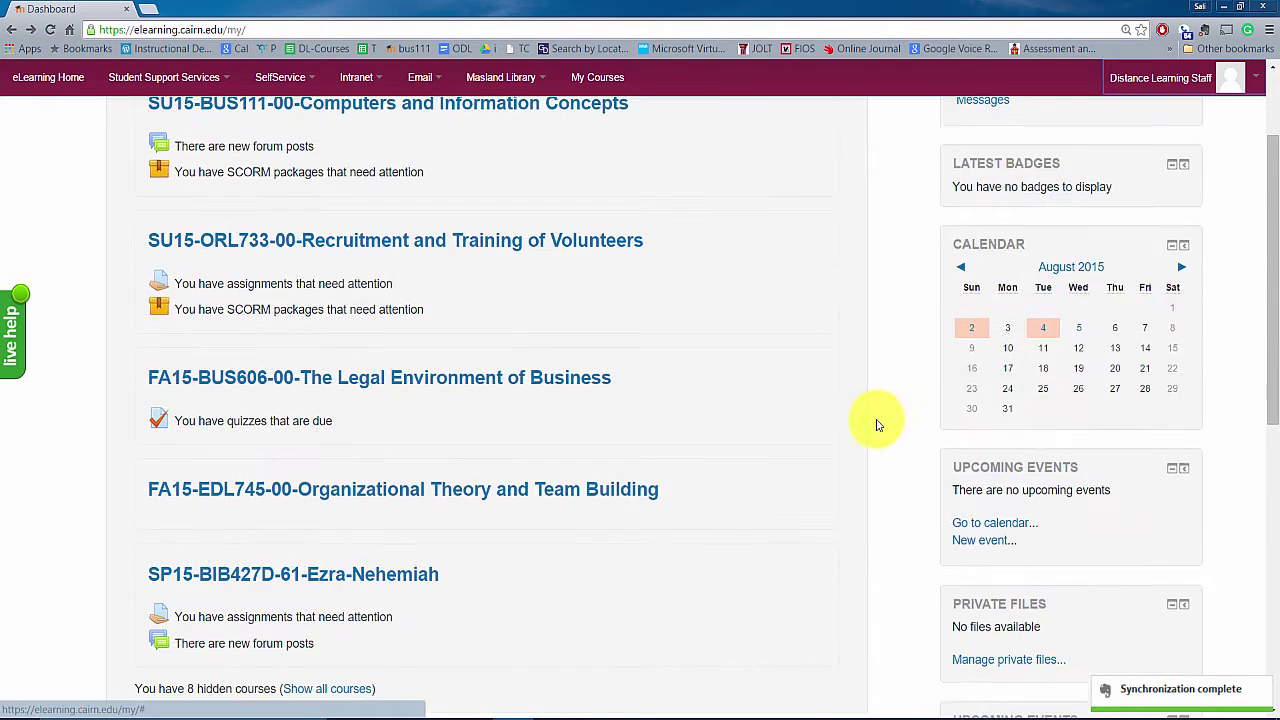
scroll(860, 407, down, 3)
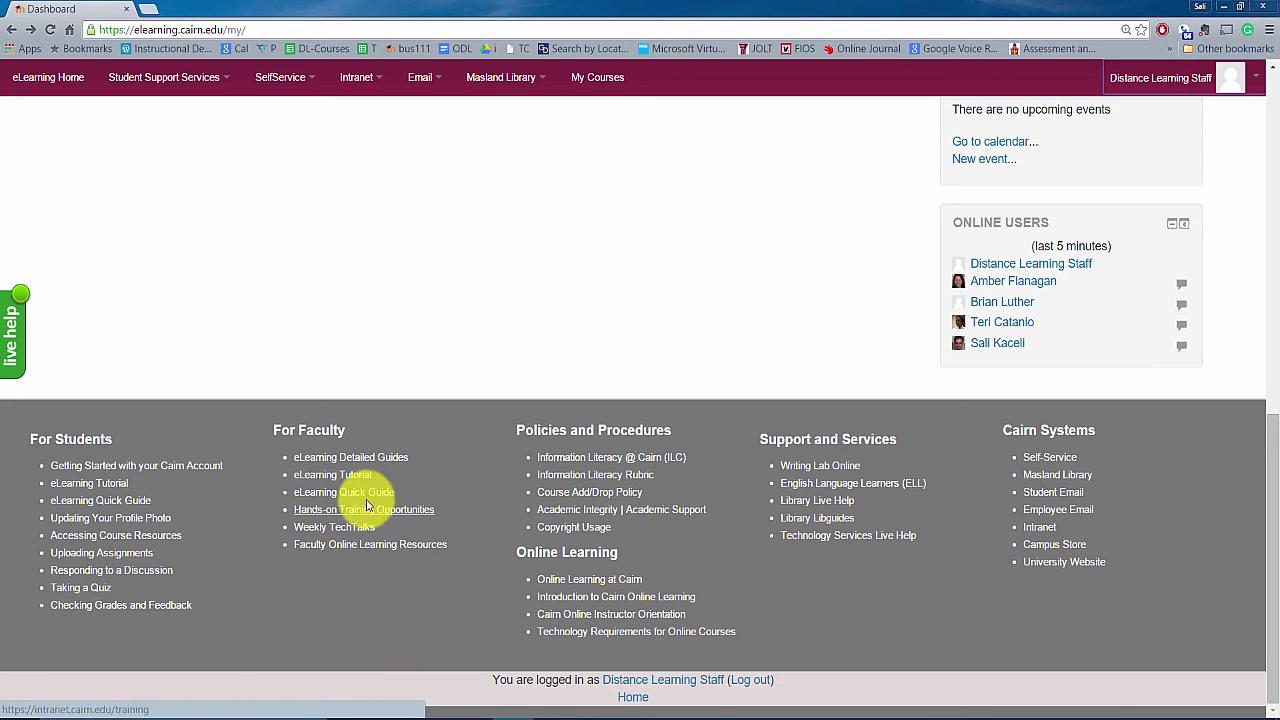
scroll(772, 350, up, 3)
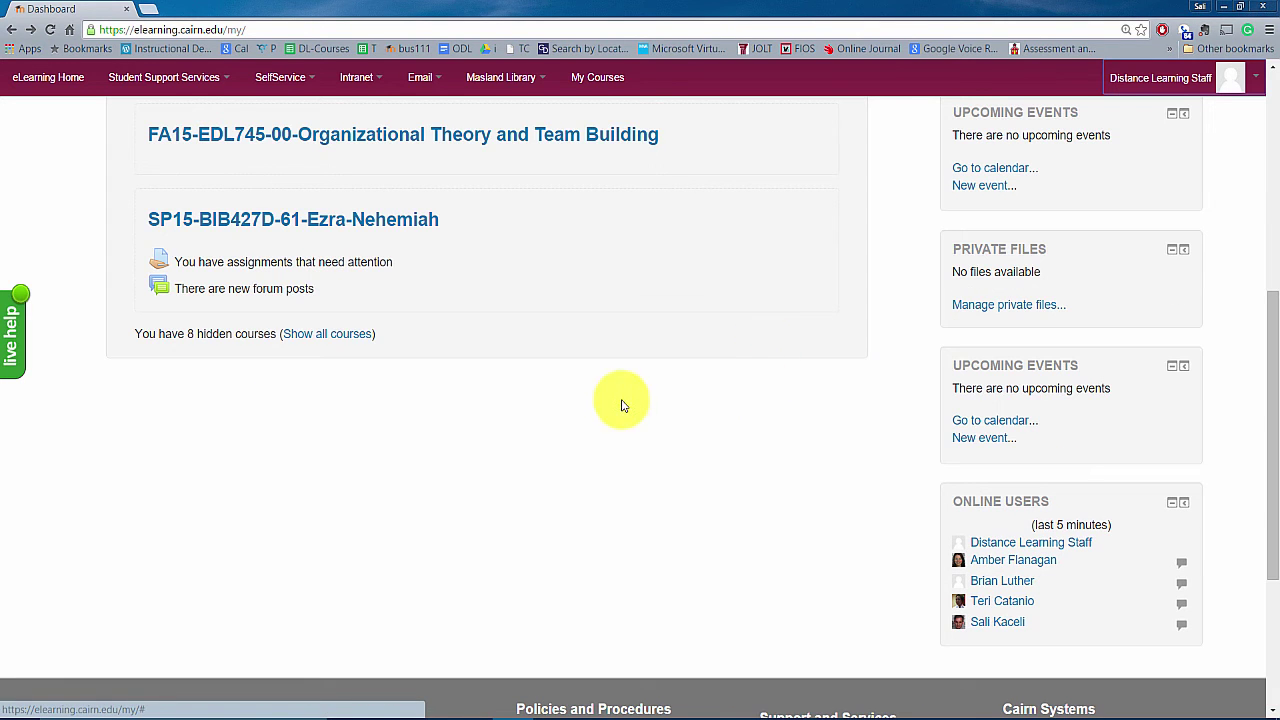
scroll(608, 410, up, 3)
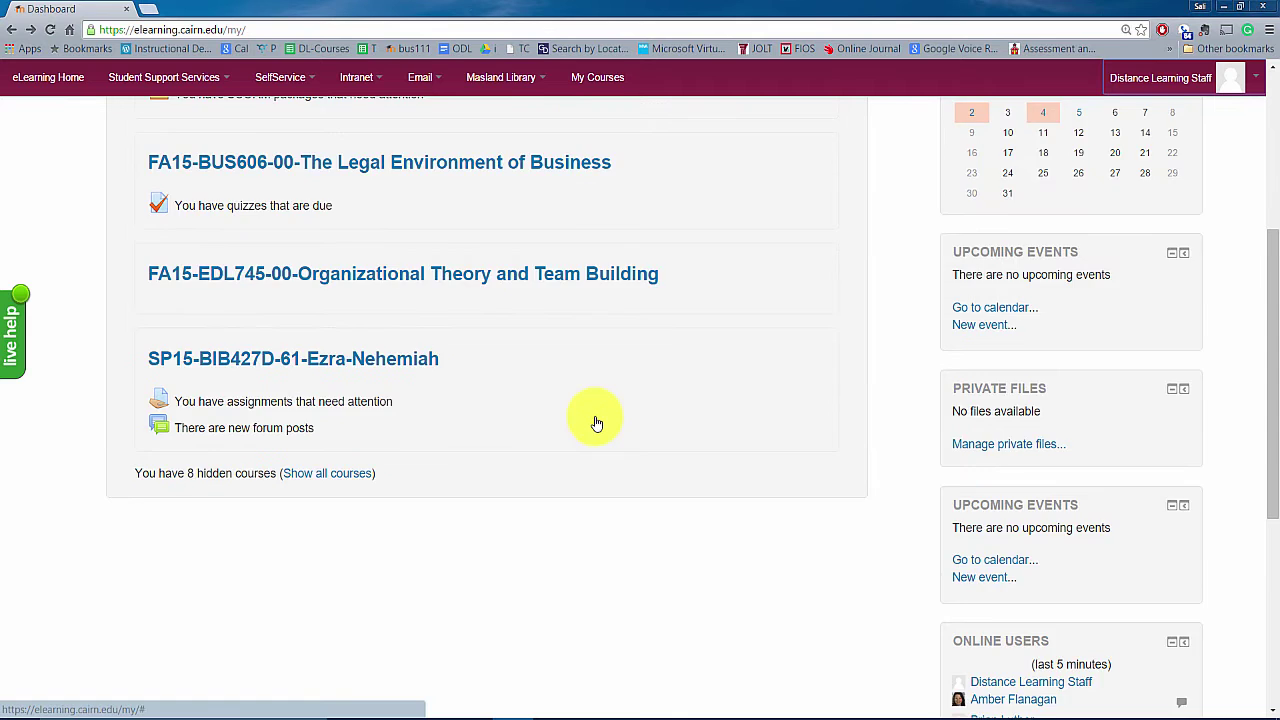
scroll(594, 423, up, 3)
scroll(588, 432, up, 3)
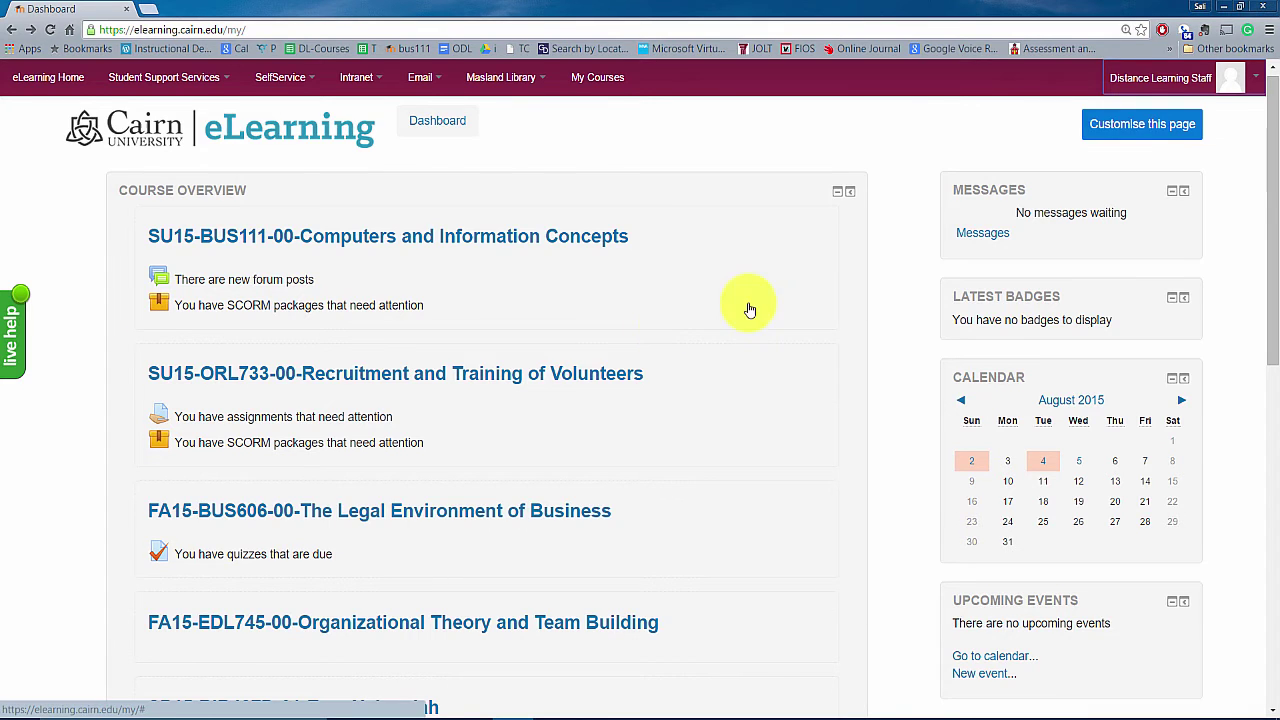
Scroll the Dashboard's Course Overview and open the Test Course.
scroll(700, 350, down, 4)
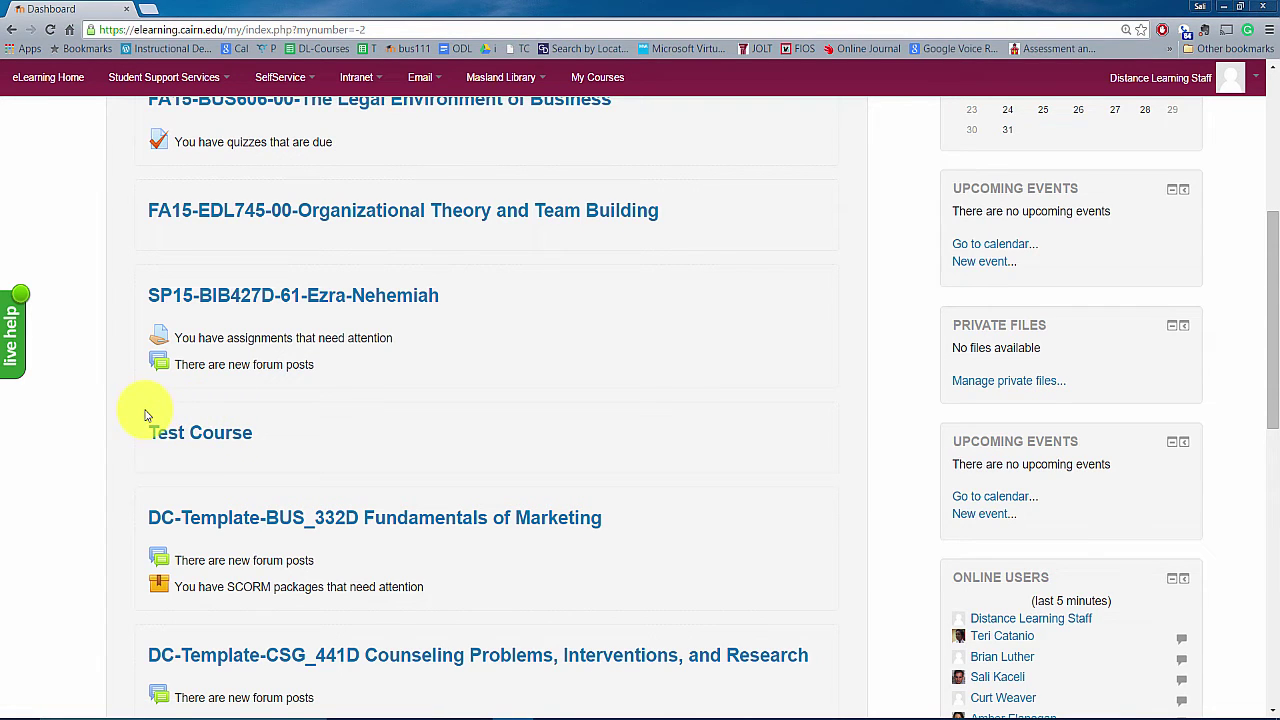
click(211, 440)
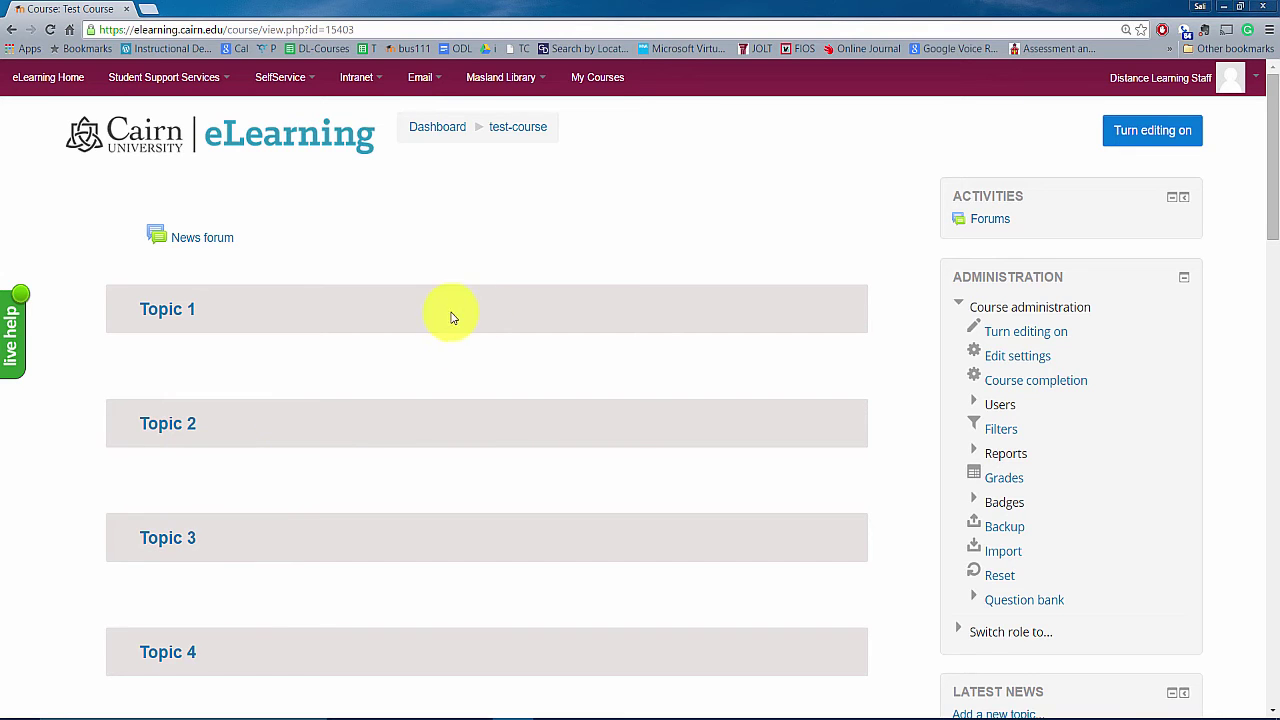
scroll(350, 350, down, 1)
scroll(376, 360, up, 1)
scroll(198, 425, down, 2)
scroll(194, 450, down, 3)
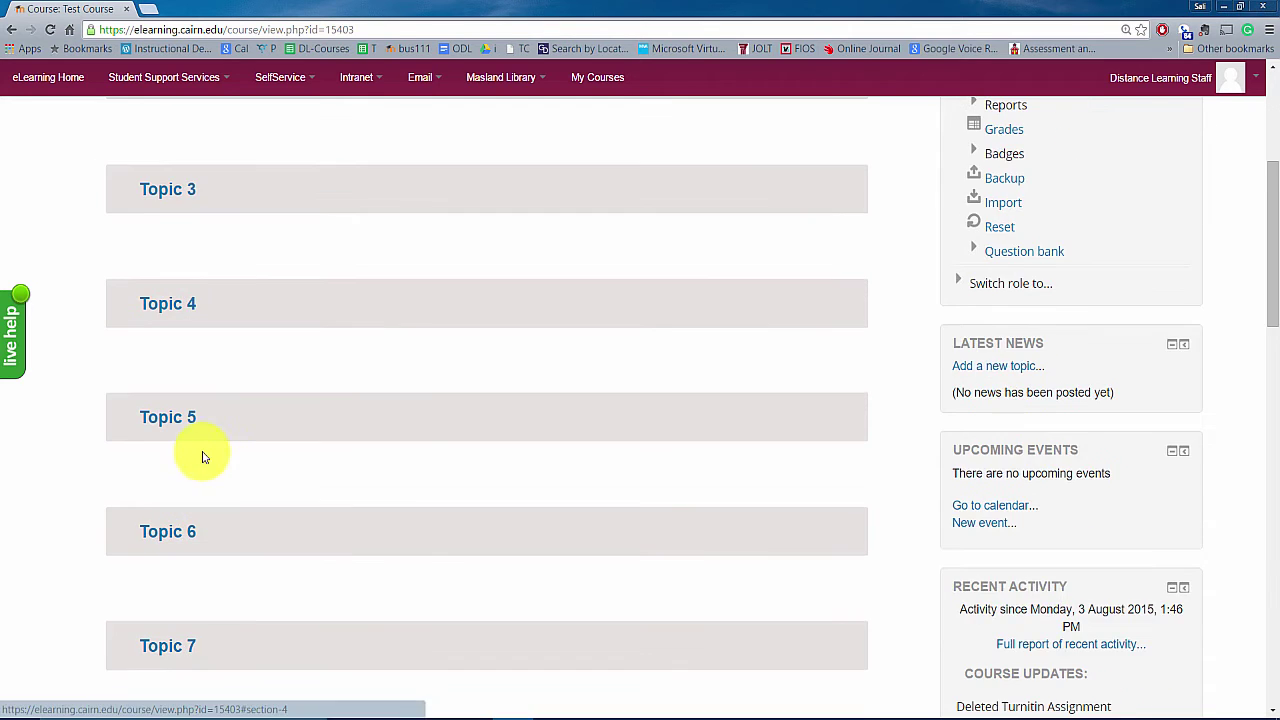
scroll(287, 460, down, 1)
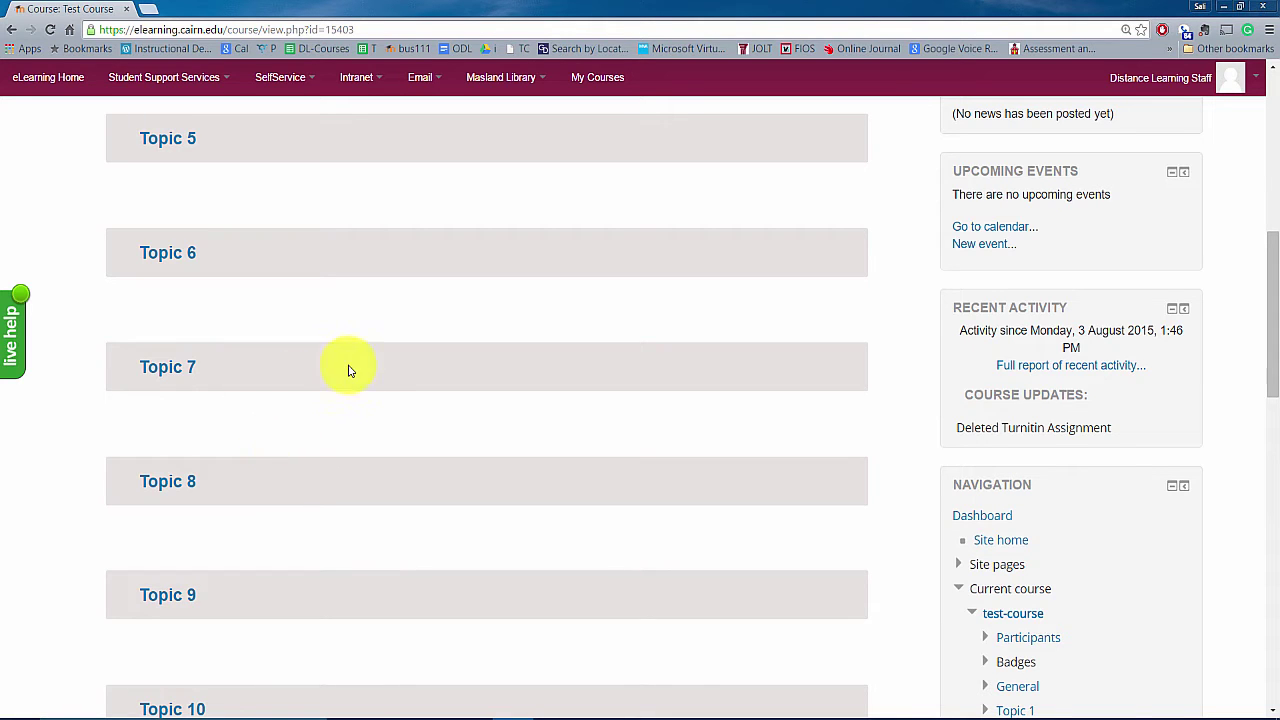
scroll(365, 380, up, 6)
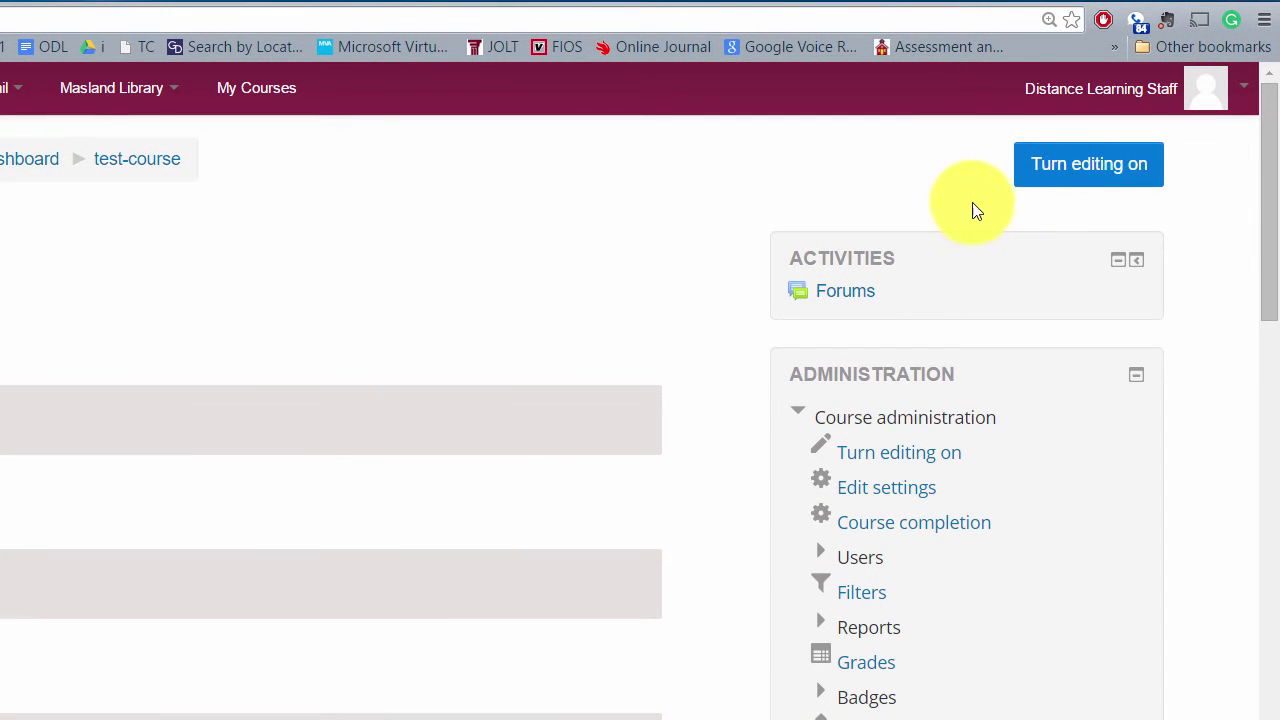
click(1129, 140)
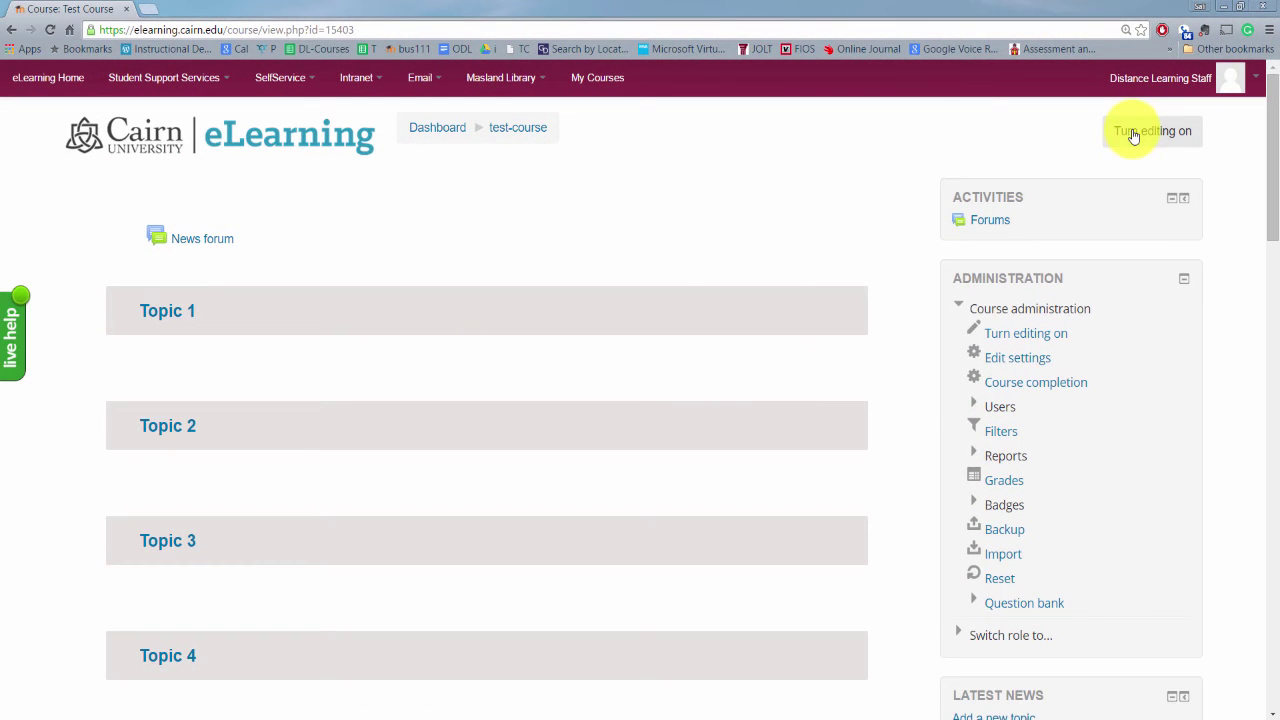
Turn editing on for the Test Course.
click(1133, 134)
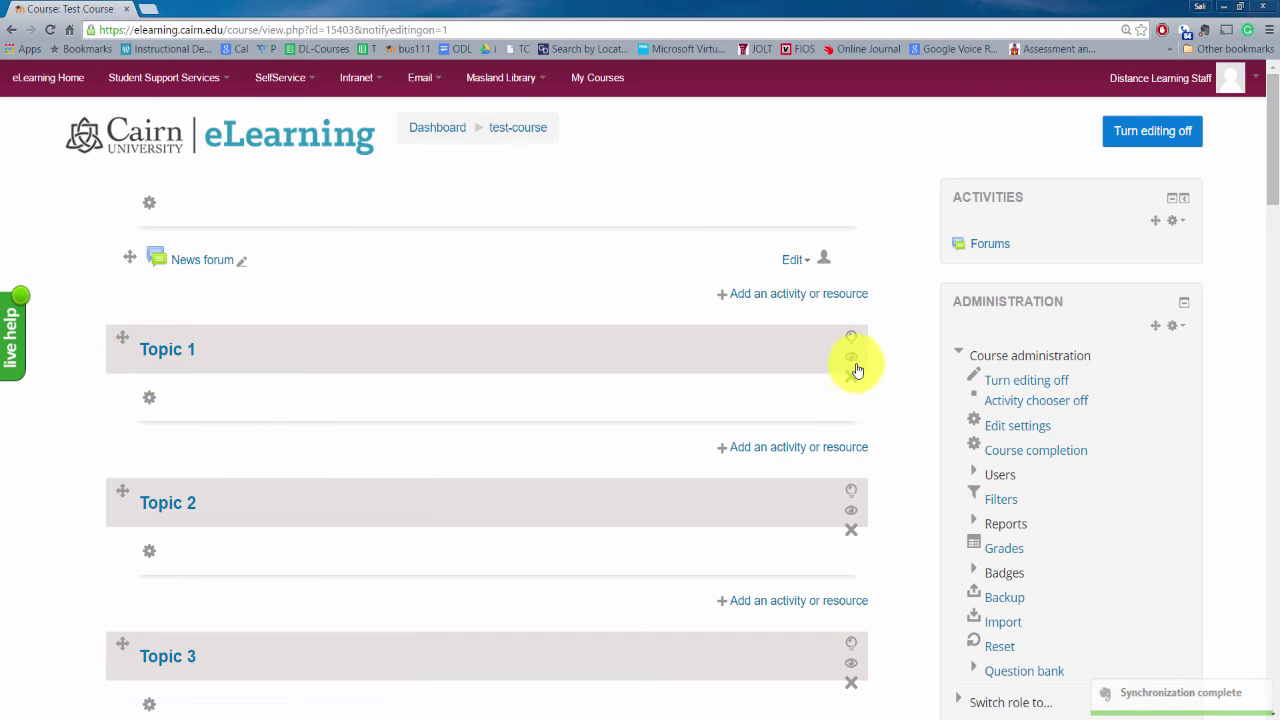
click(748, 300)
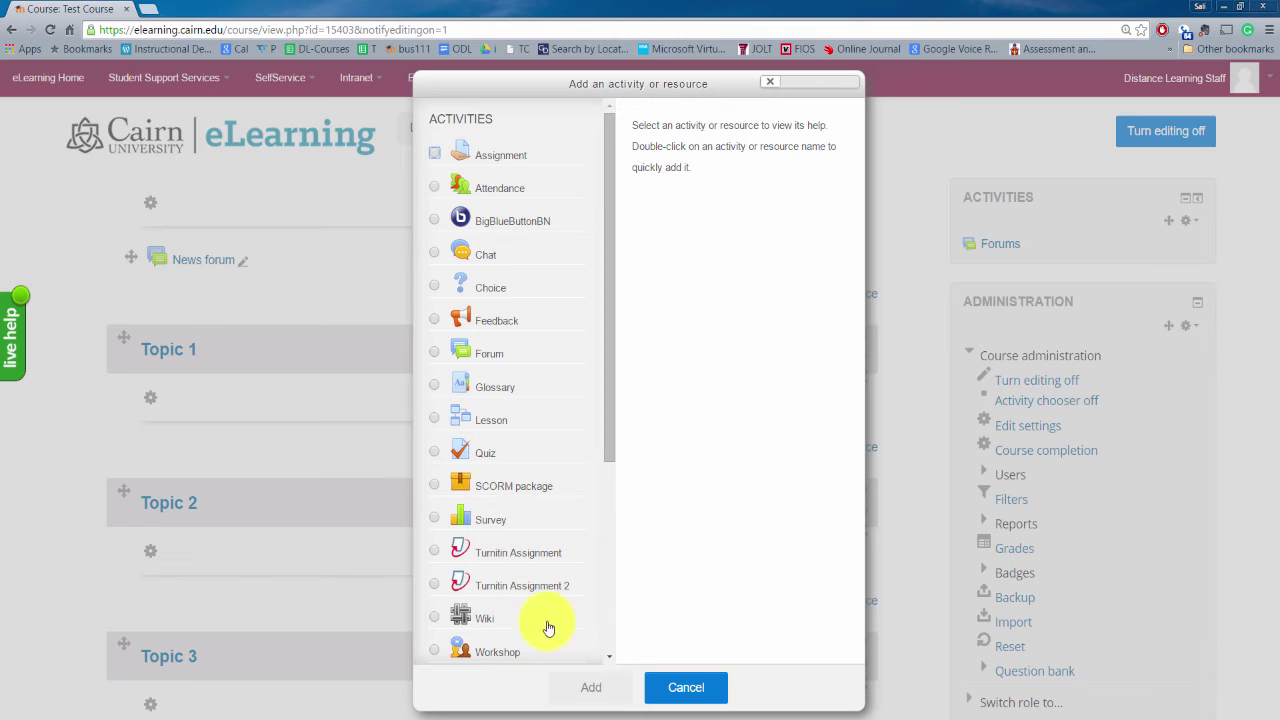
drag(613, 470, 613, 645)
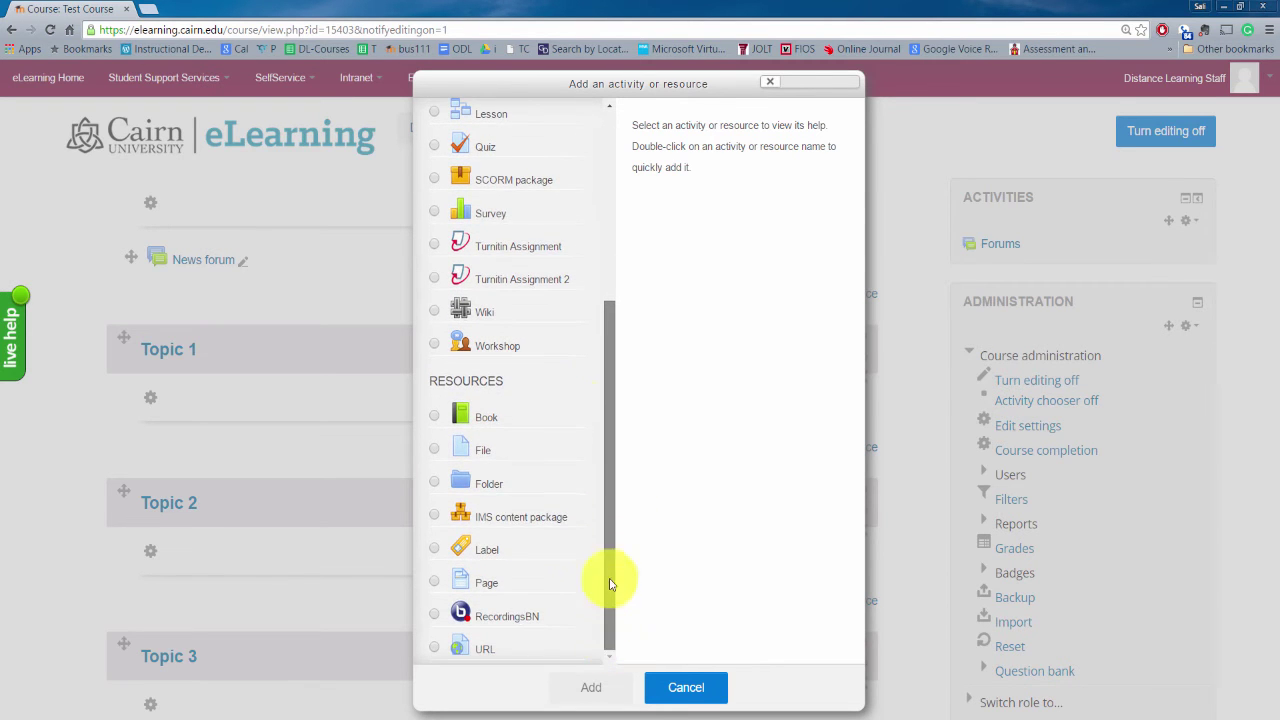
drag(609, 580, 563, 277)
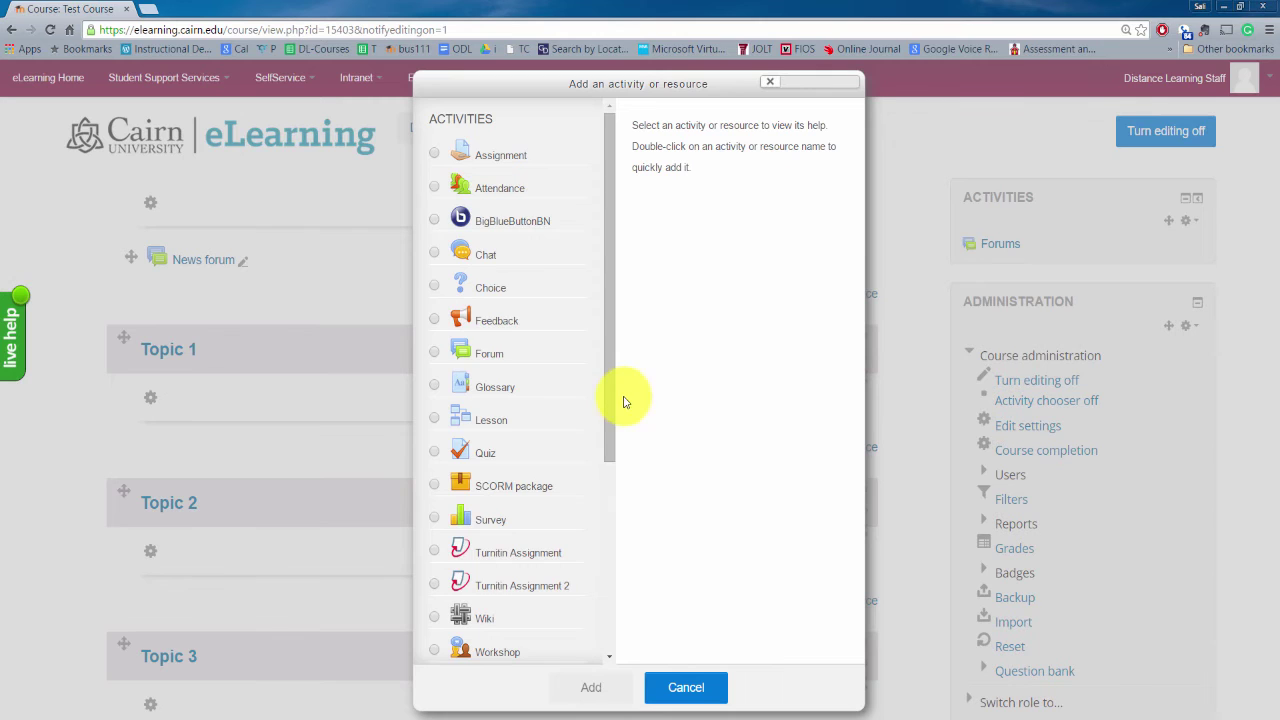
drag(609, 423, 608, 591)
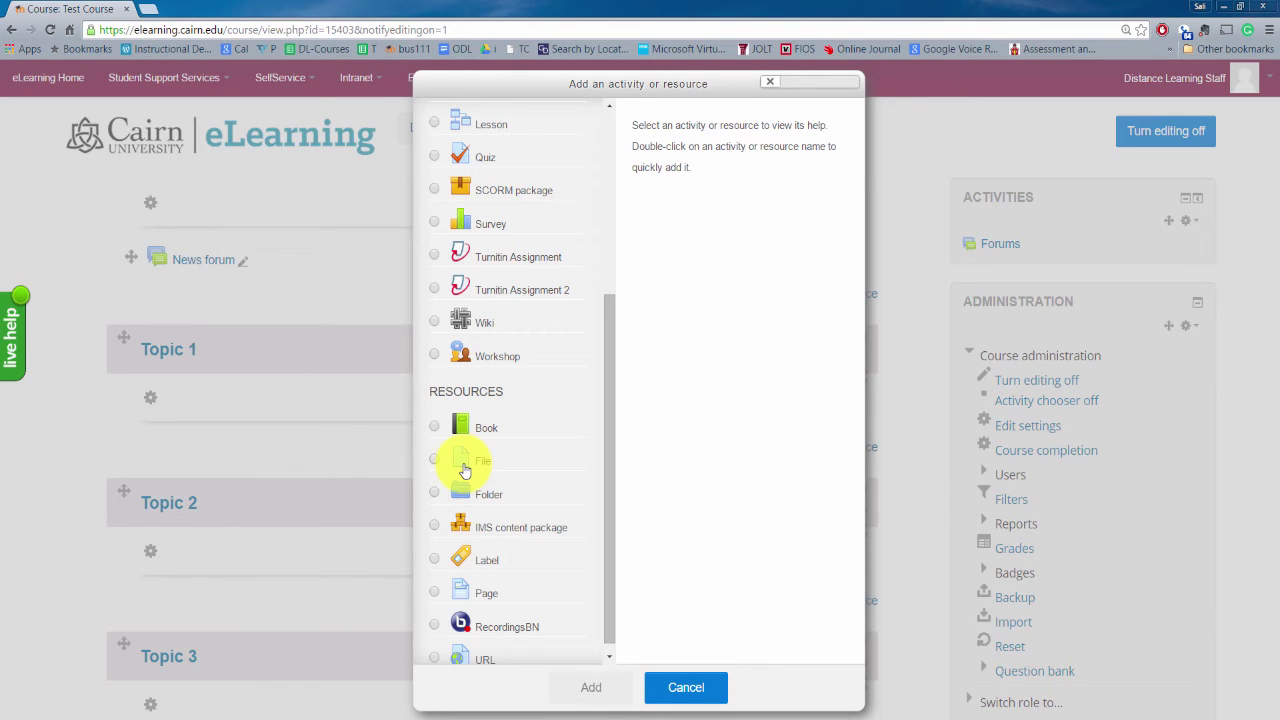
click(709, 689)
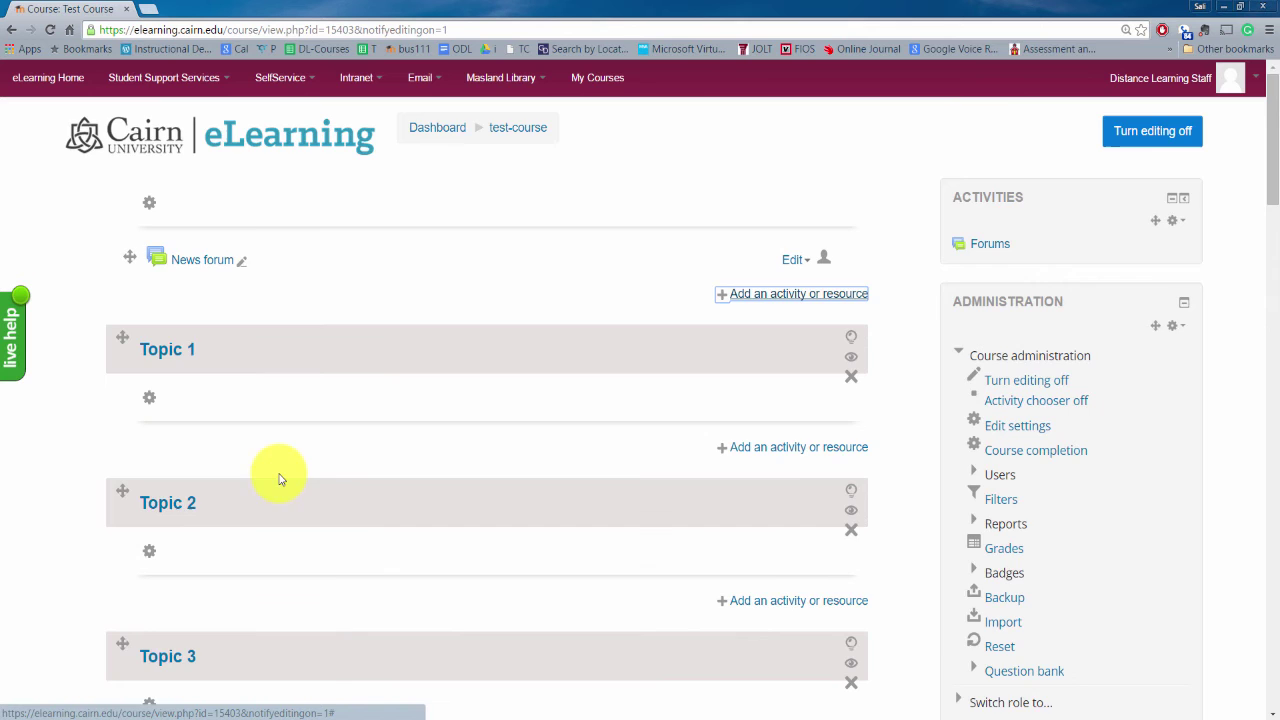
scroll(280, 480, down, 8)
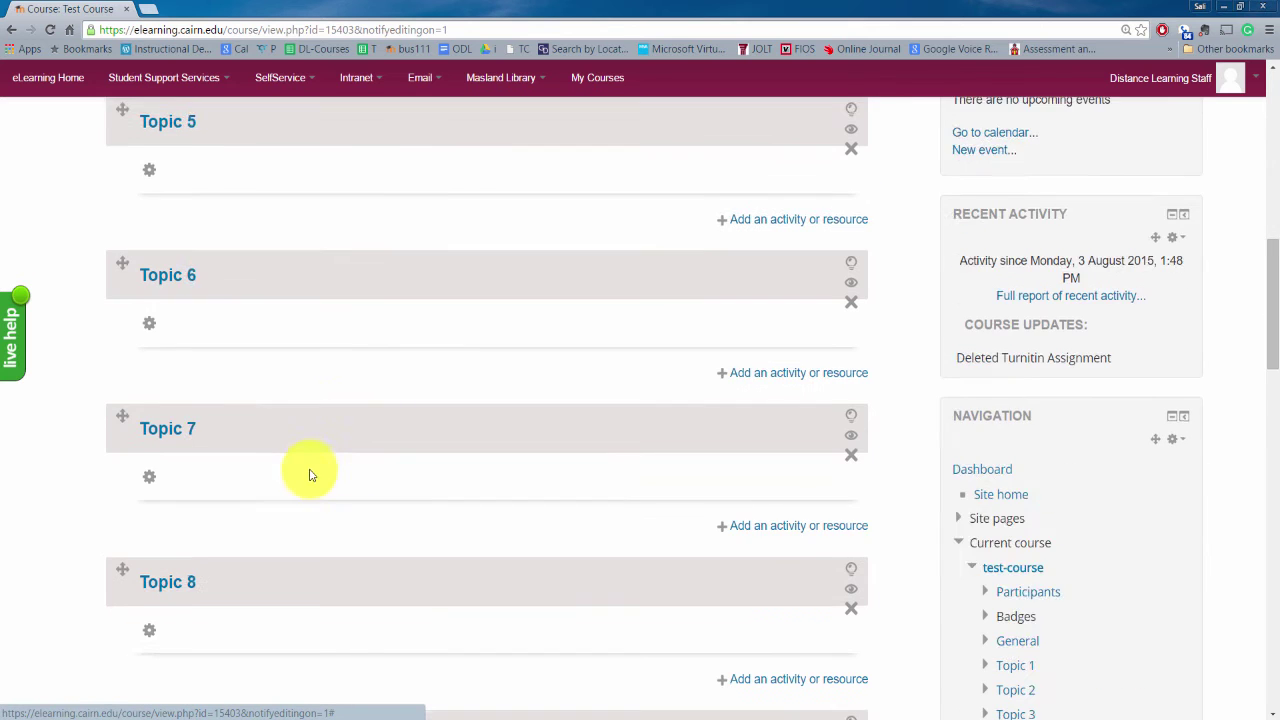
scroll(310, 475, down, 10)
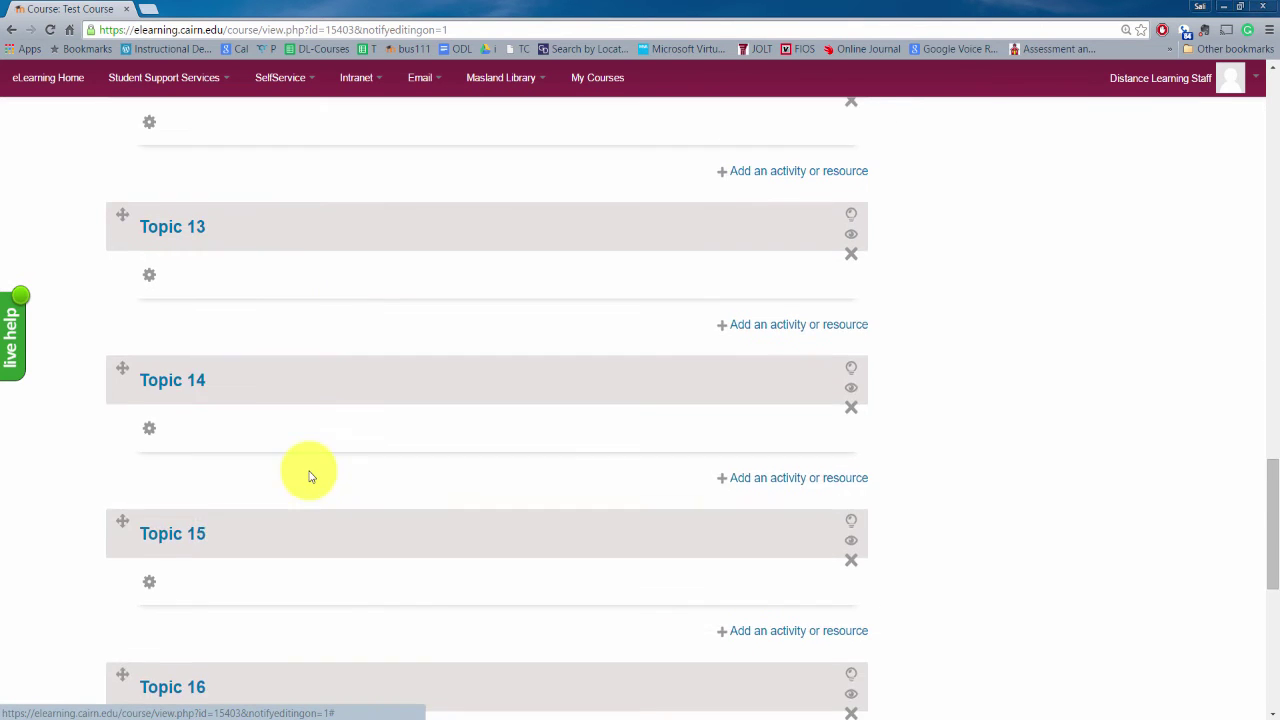
scroll(310, 476, down, 3)
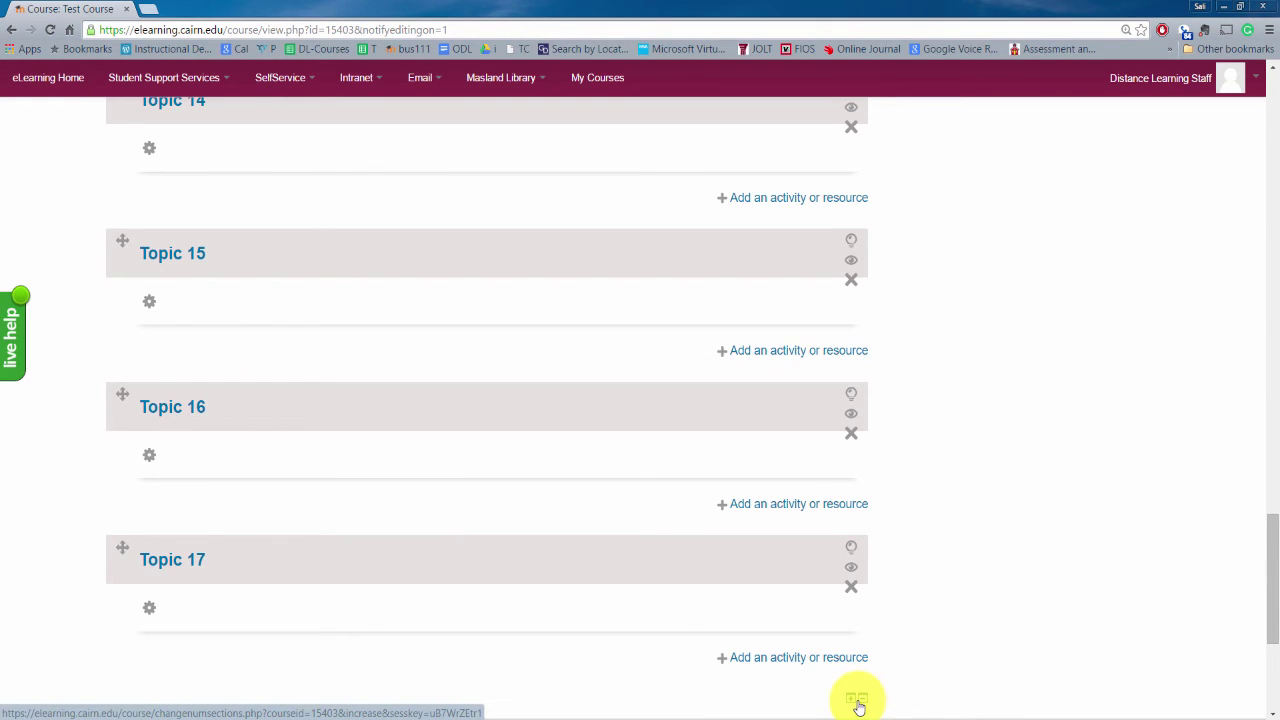
scroll(943, 271, up, 20)
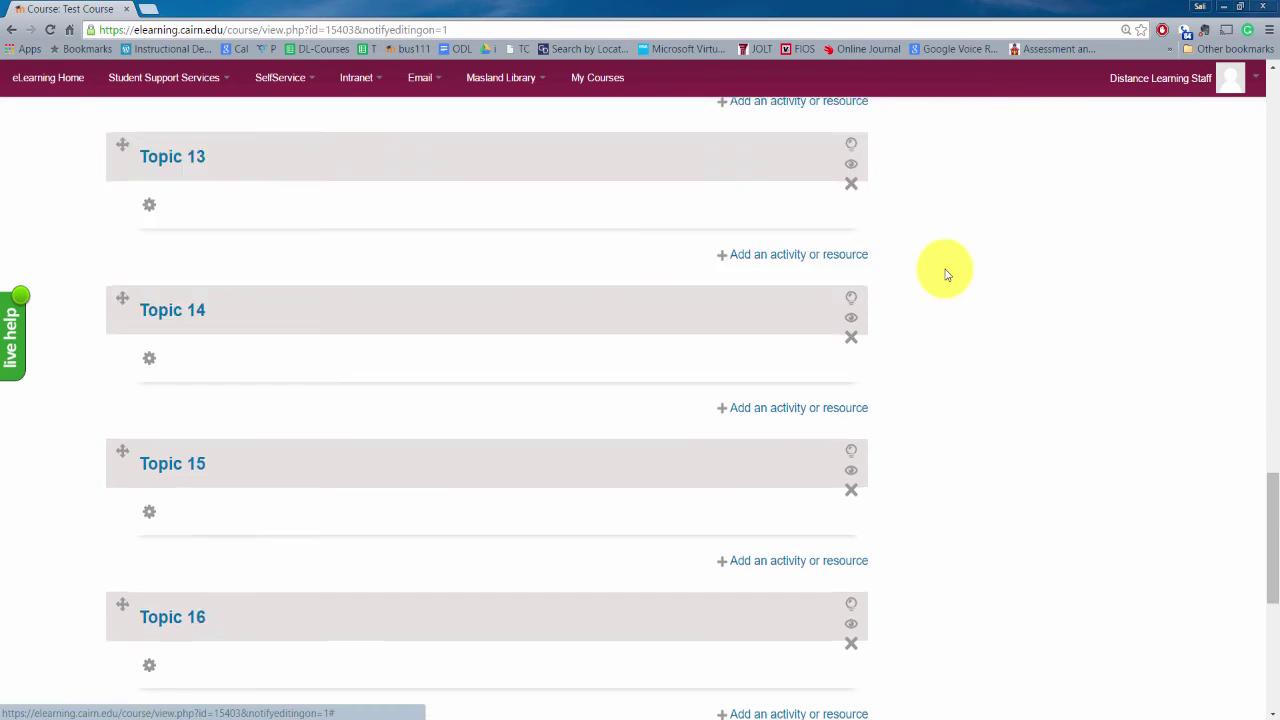
scroll(943, 288, up, 8)
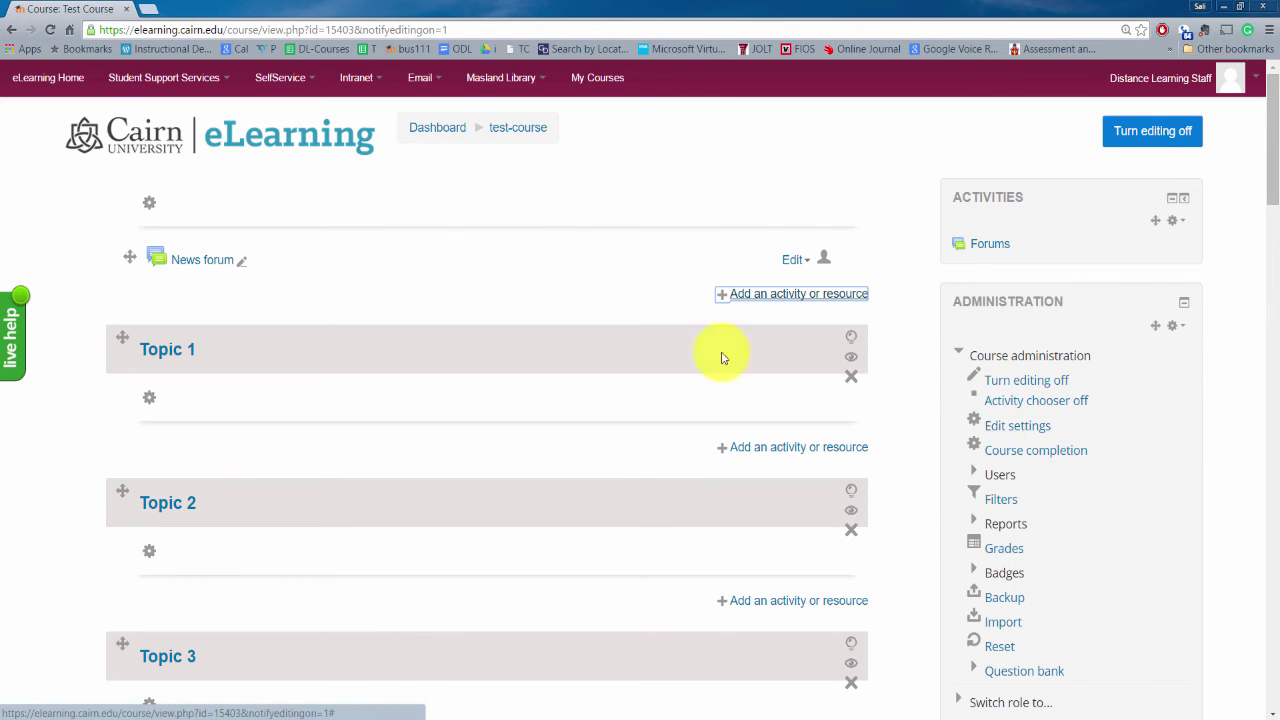
Open the Test Course's settings form and click into the empty course summary.
click(1012, 426)
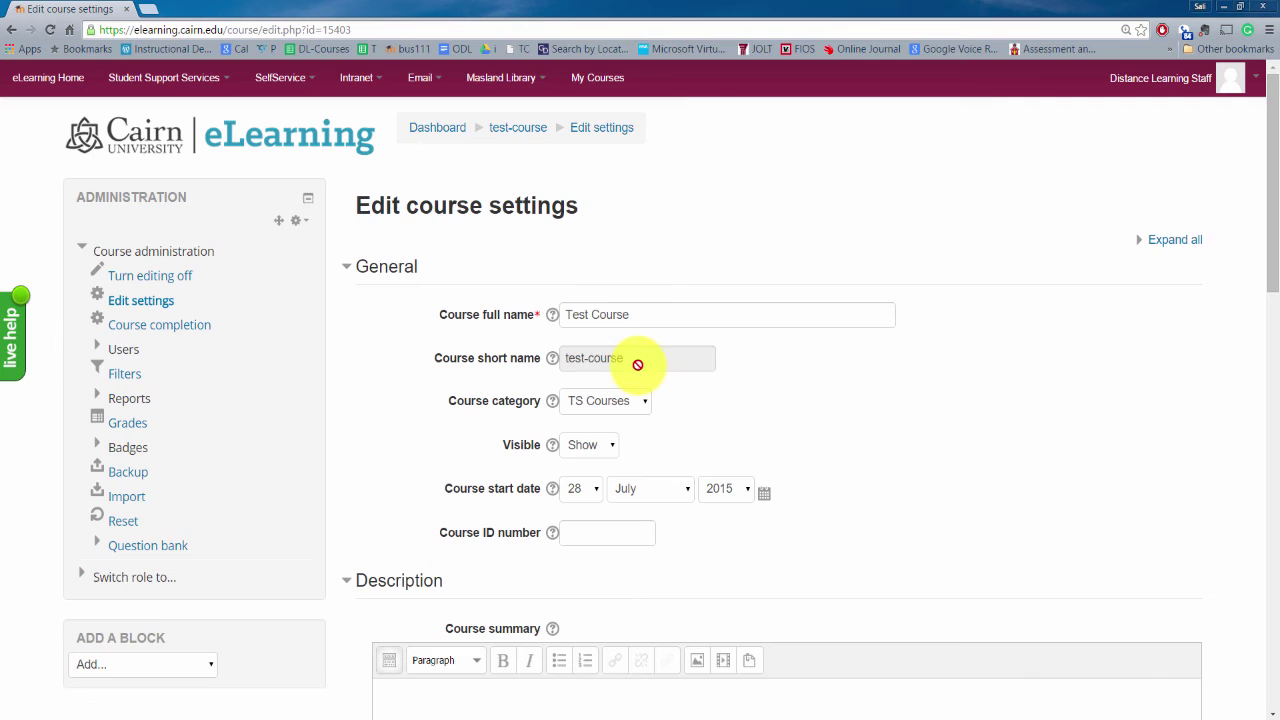
scroll(628, 462, down, 2)
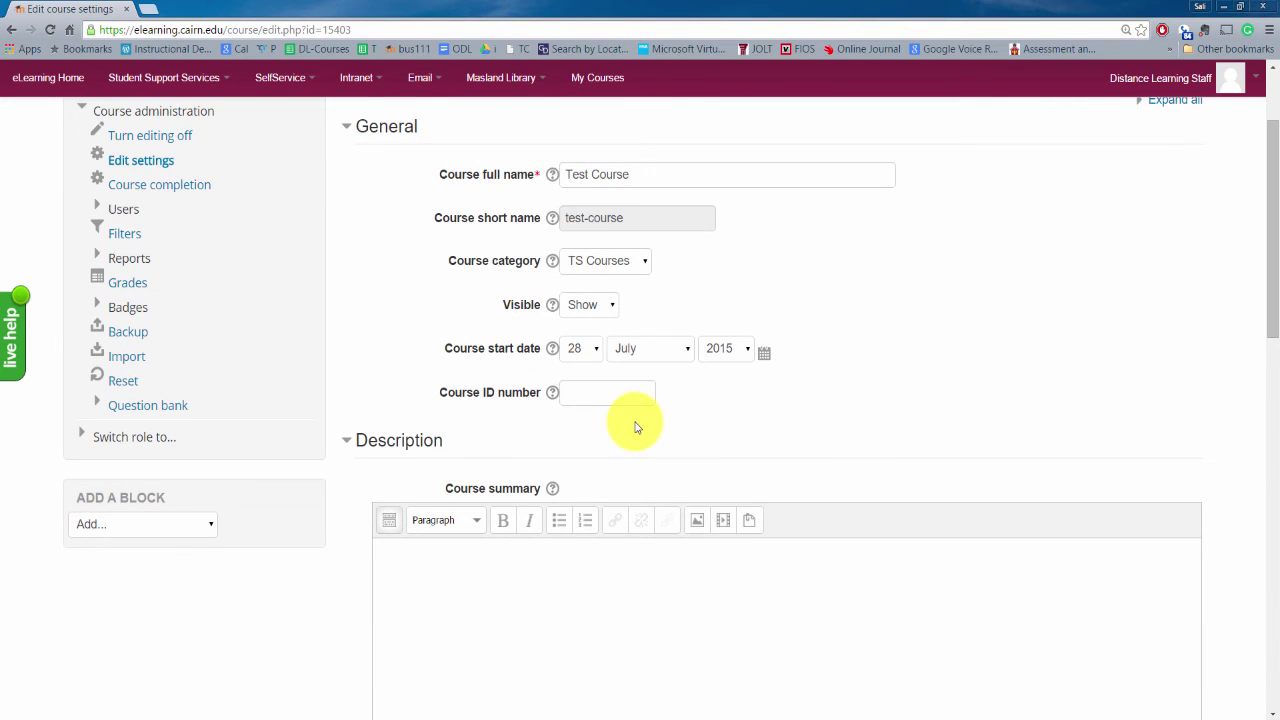
click(514, 623)
scroll(463, 392, down, 2)
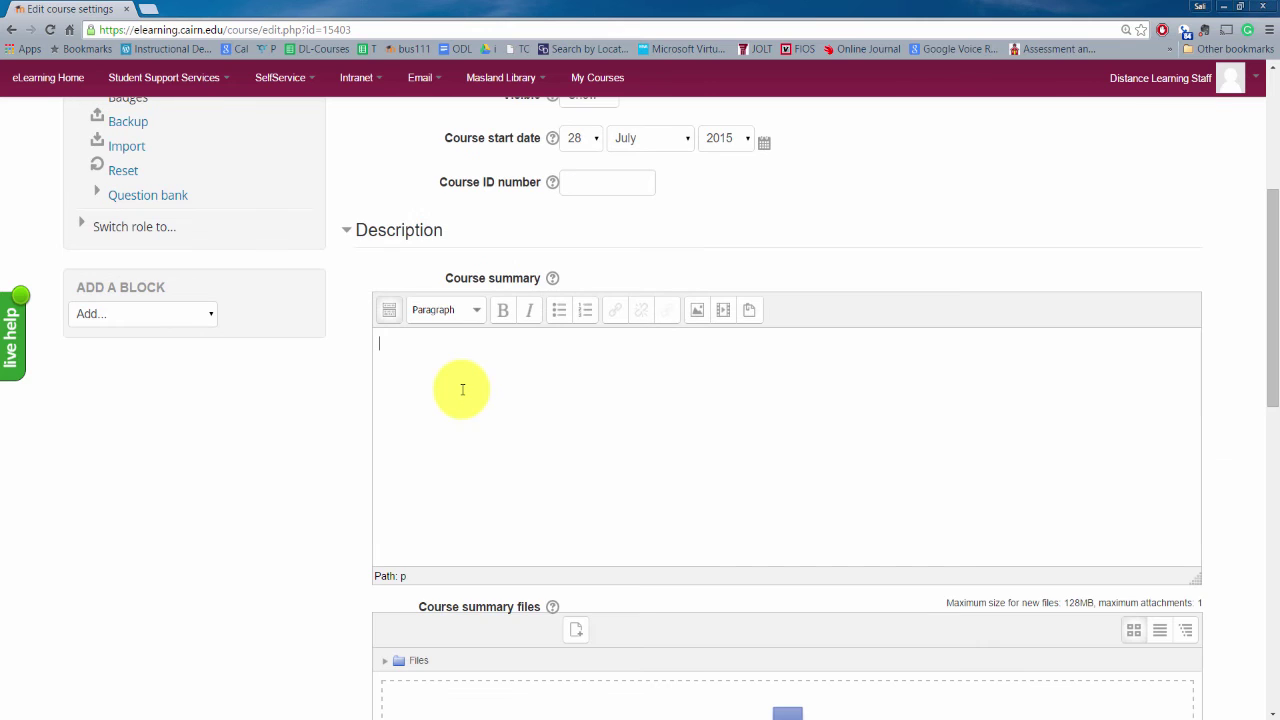
scroll(462, 385, down, 2)
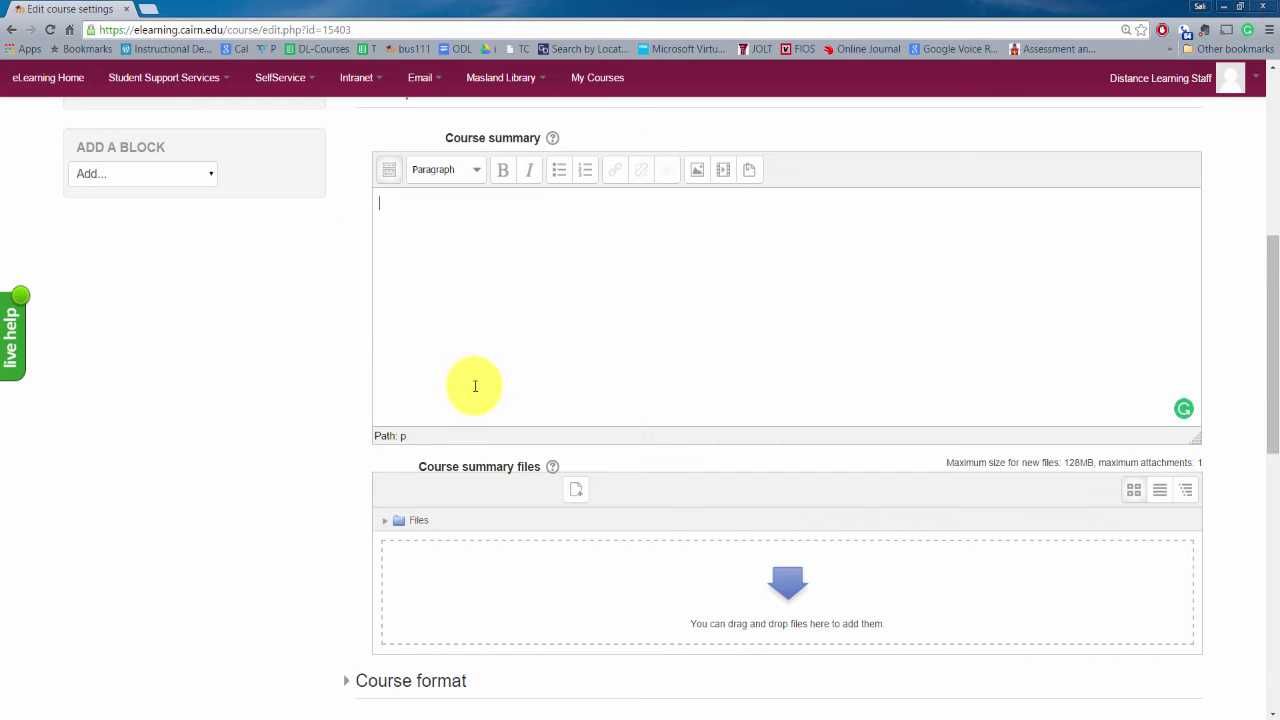
scroll(540, 400, down, 2)
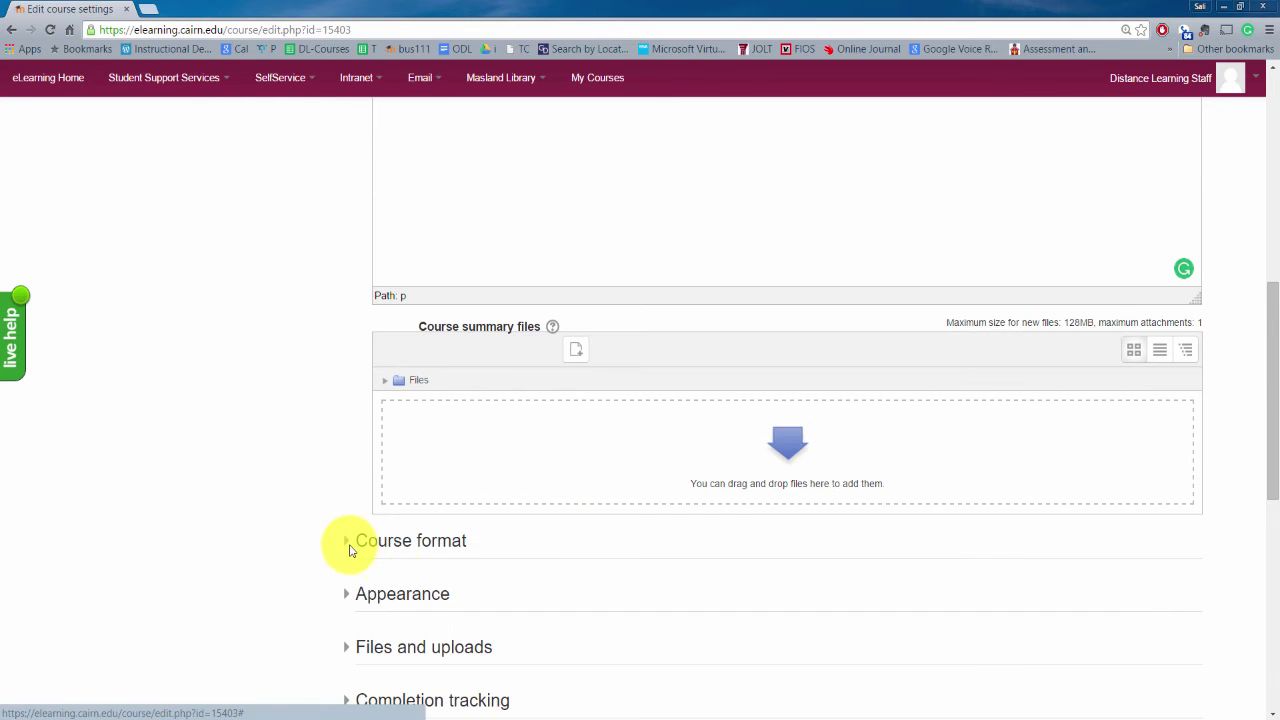
Expand Course format and set the Number of sections to 42.
click(352, 541)
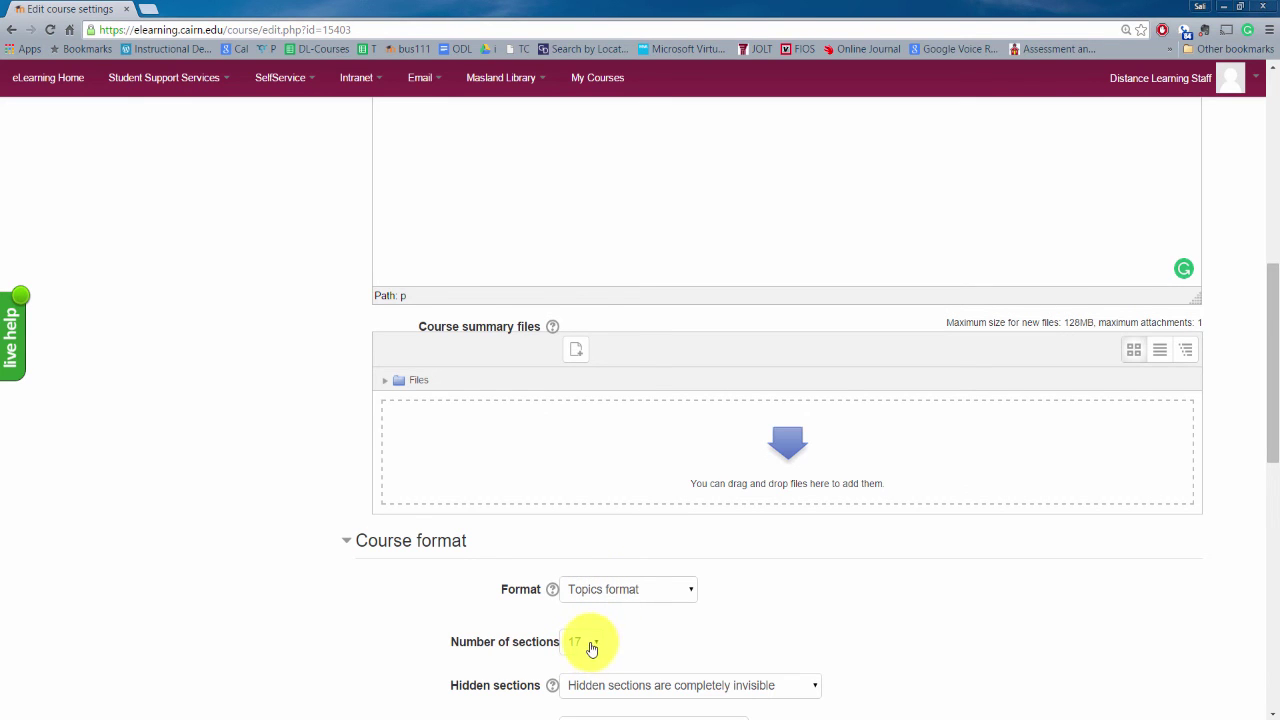
scroll(591, 649, down, 1)
click(598, 576)
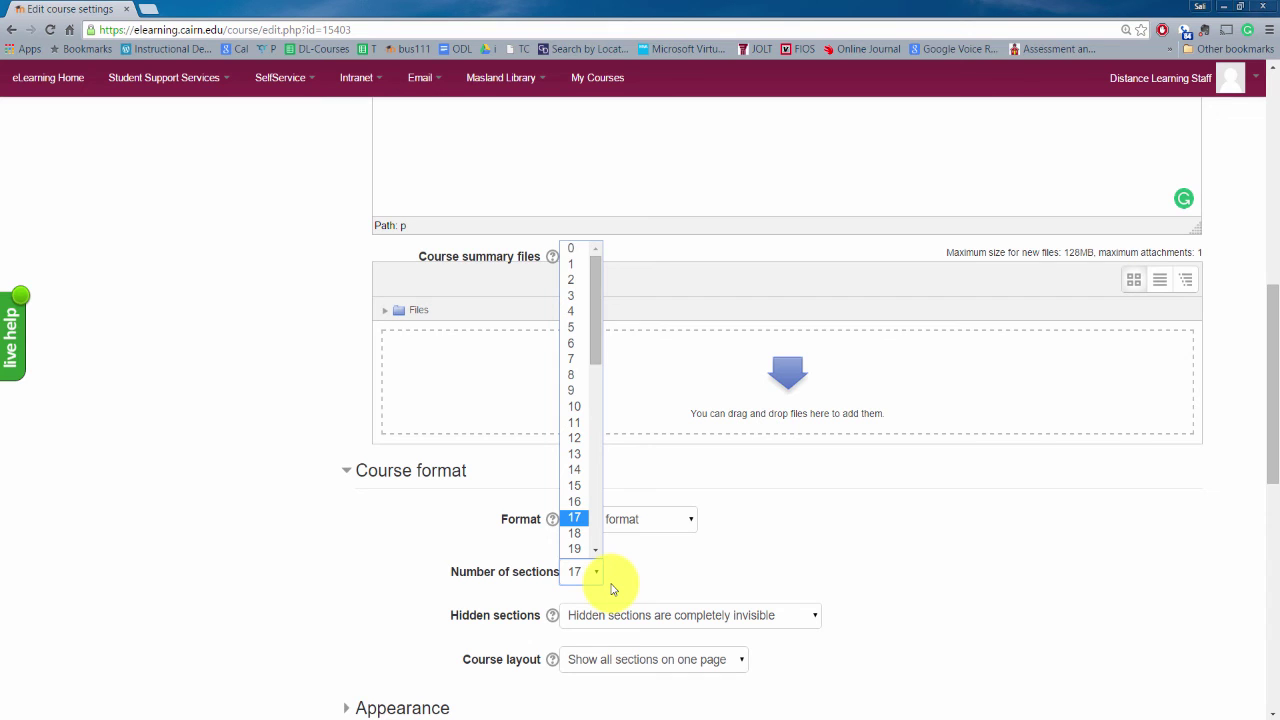
scroll(594, 429, down, 10)
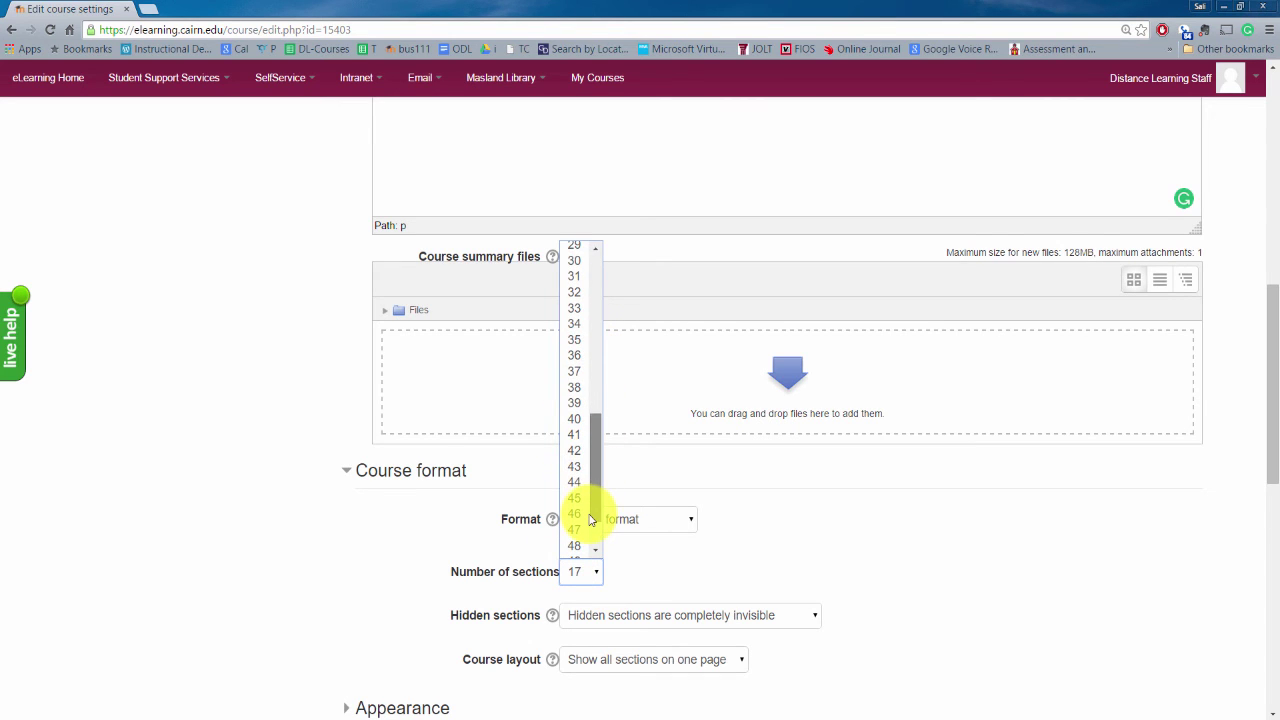
click(577, 450)
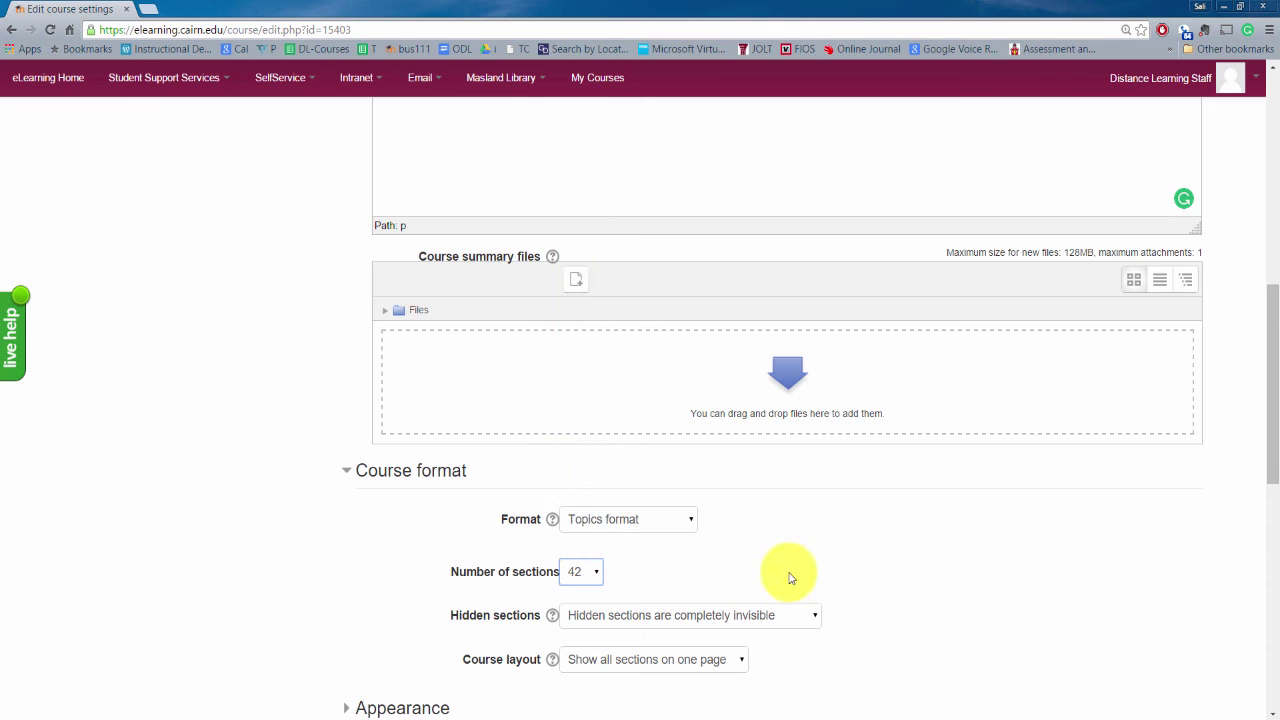
scroll(882, 588, down, 1)
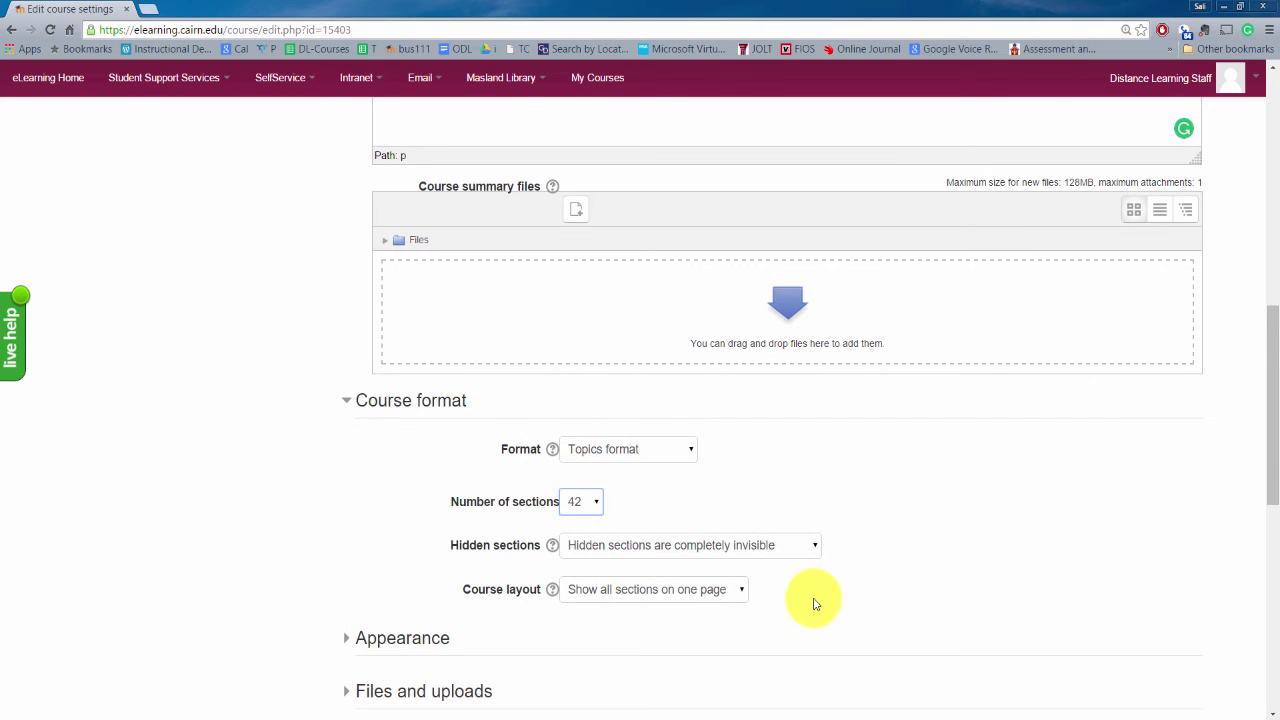
scroll(800, 600, down, 1)
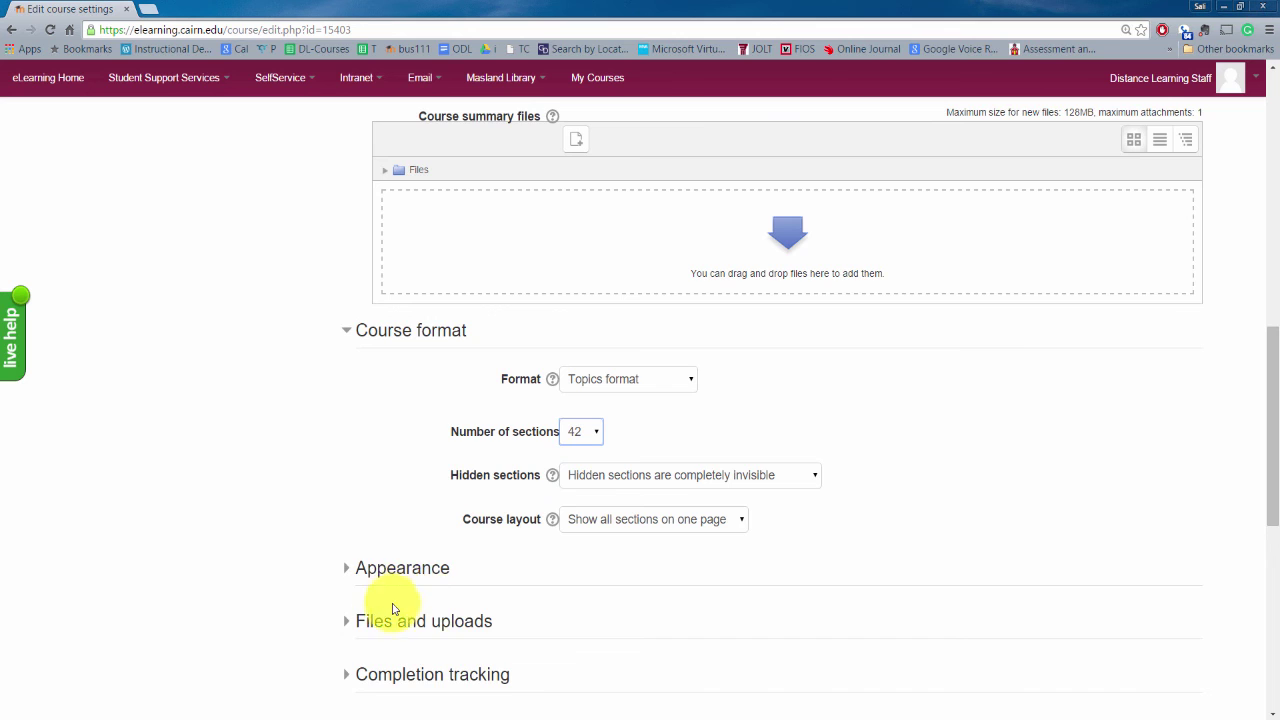
Expand Completion tracking, keep it enabled, and save the settings with Save and display.
scroll(393, 609, down, 2)
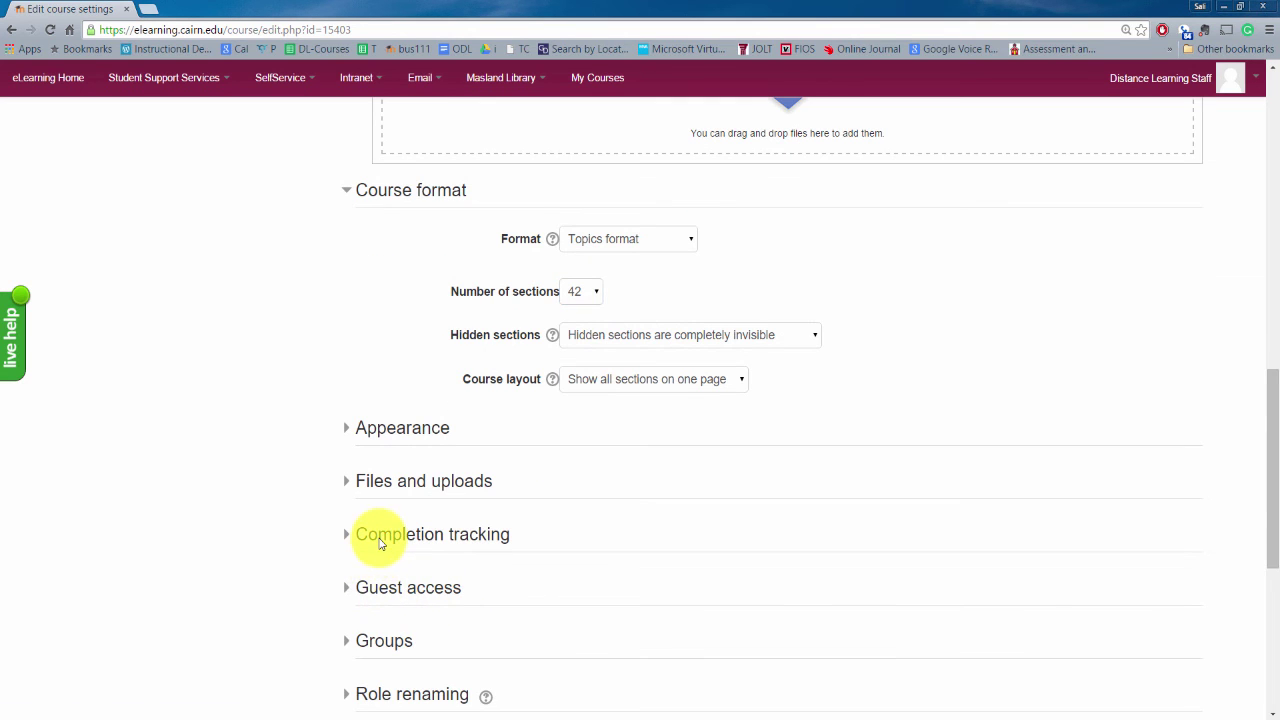
click(380, 543)
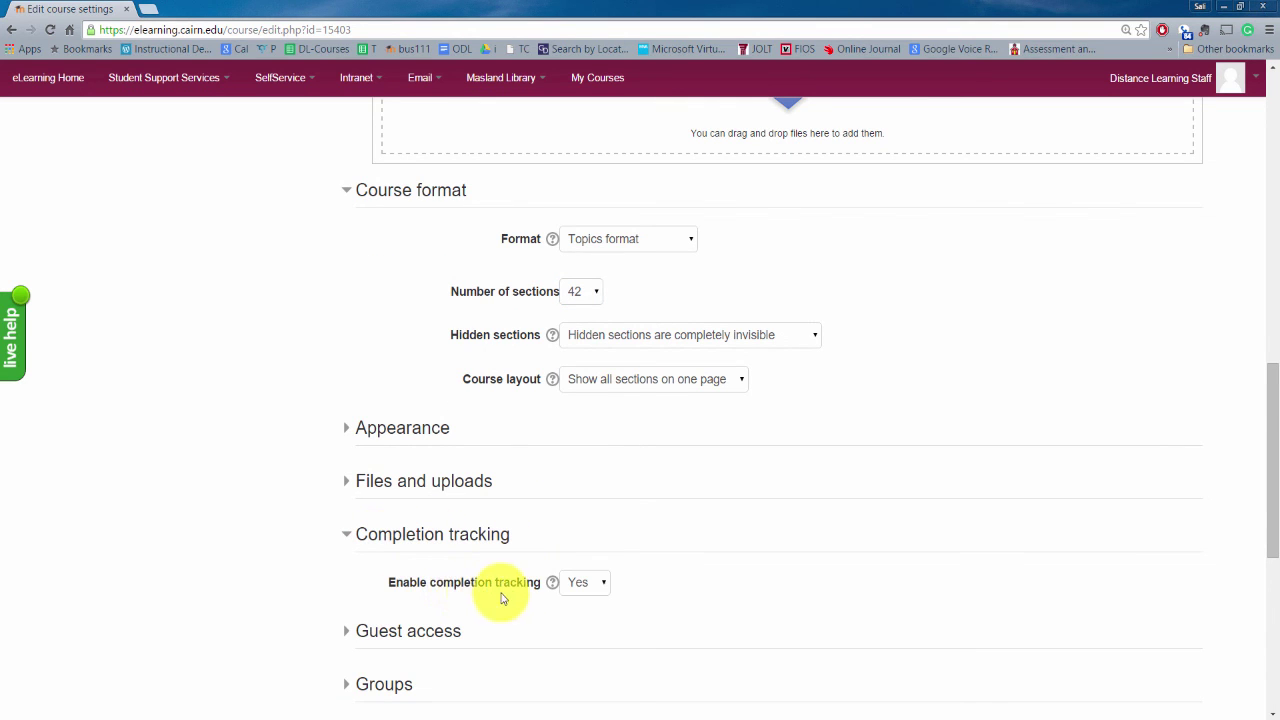
scroll(588, 601, down, 1)
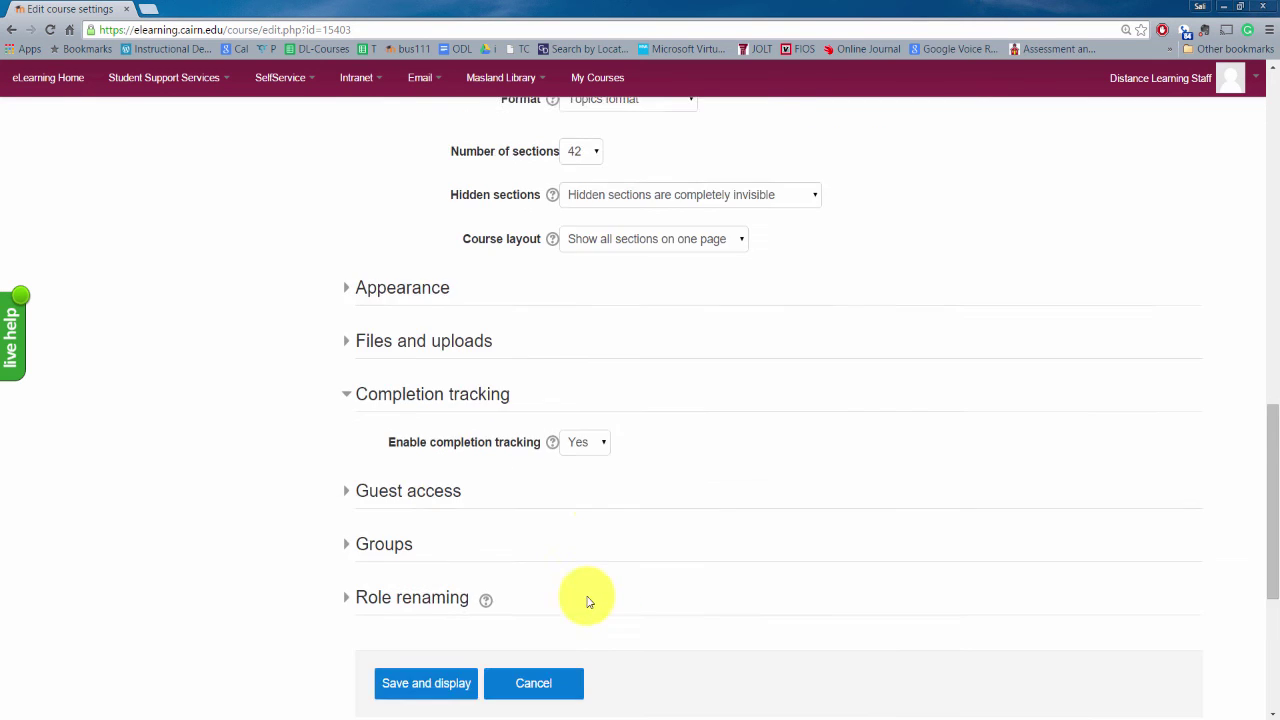
scroll(580, 603, down, 1)
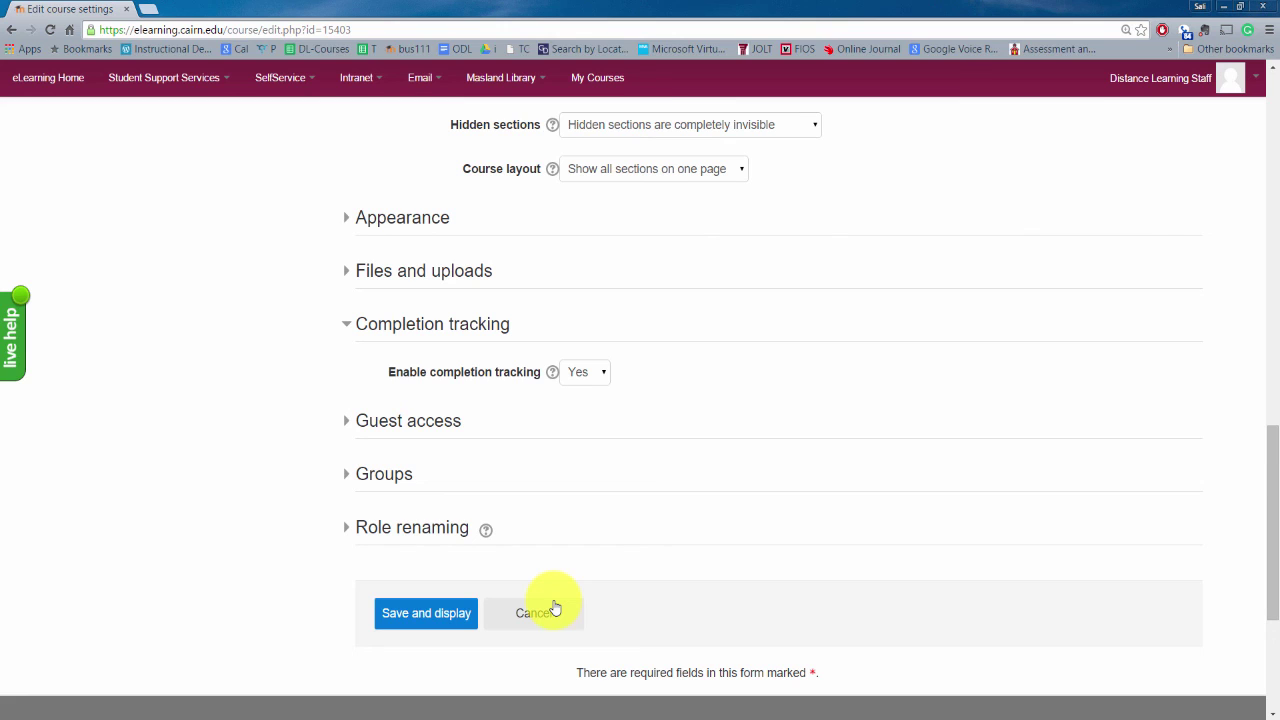
key(Tab)
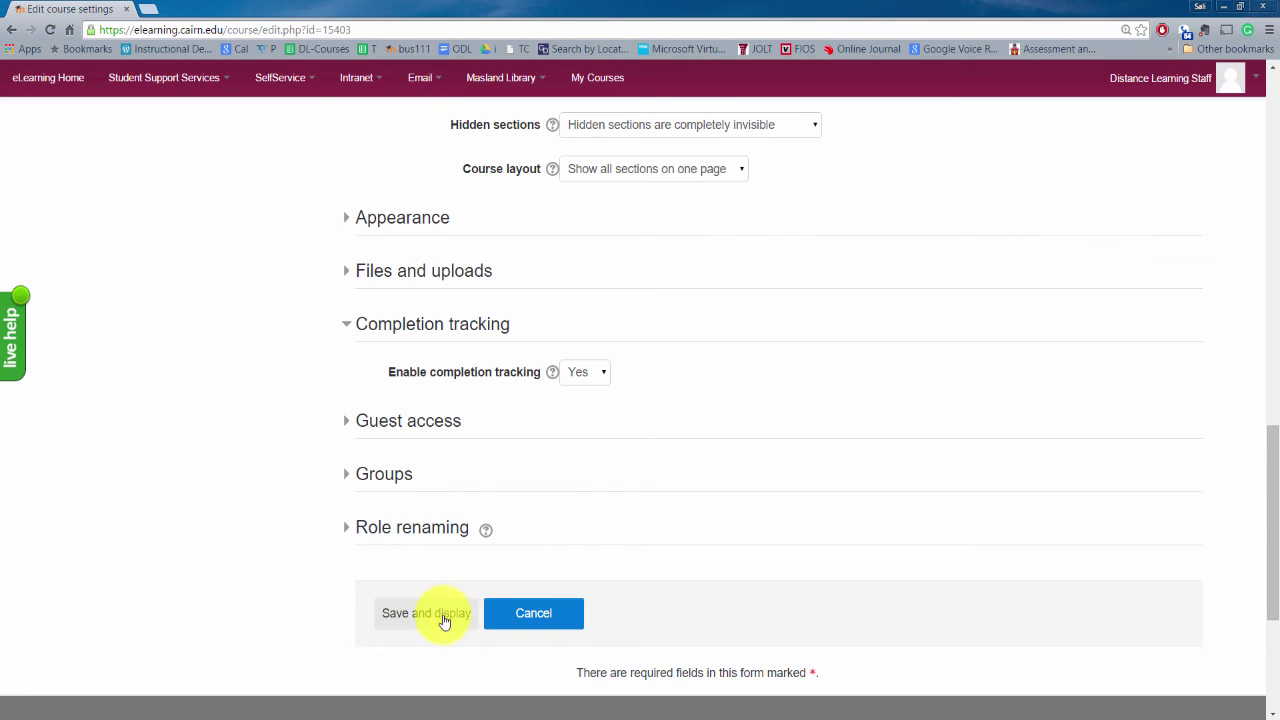
click(441, 614)
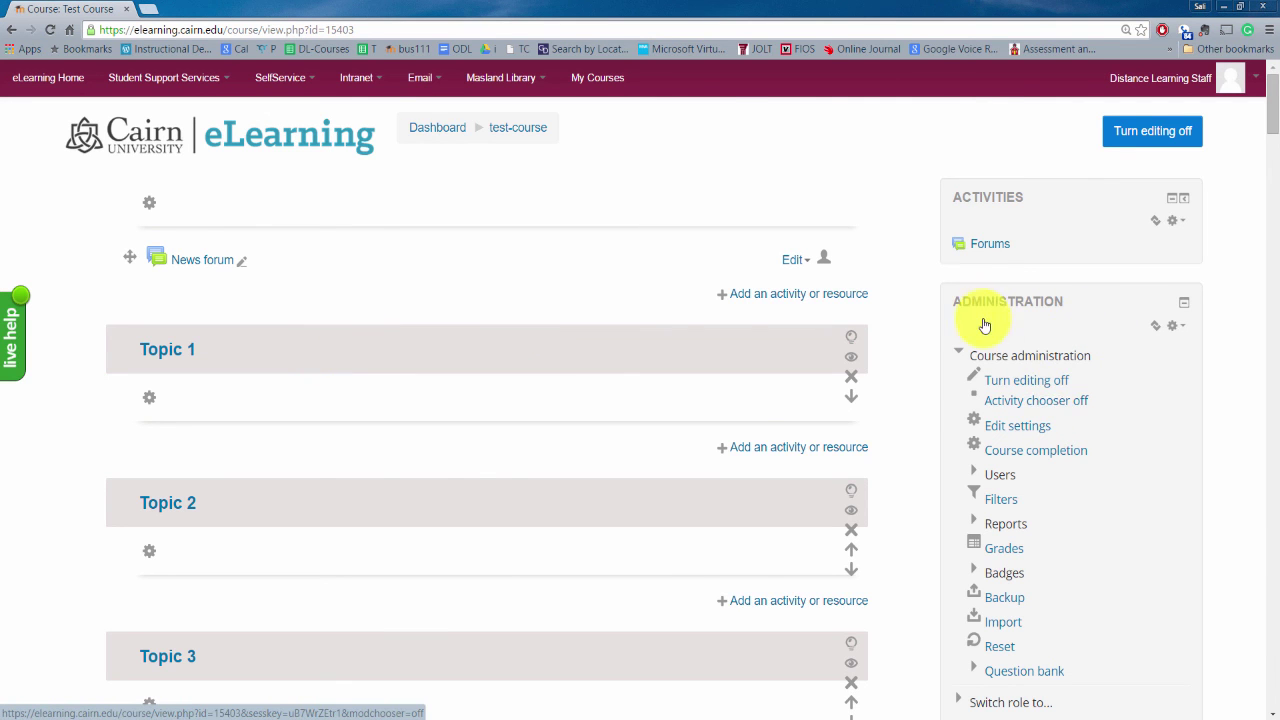
Drag the Latest News block up above the Administration block in the sidebar.
scroll(934, 388, down, 3)
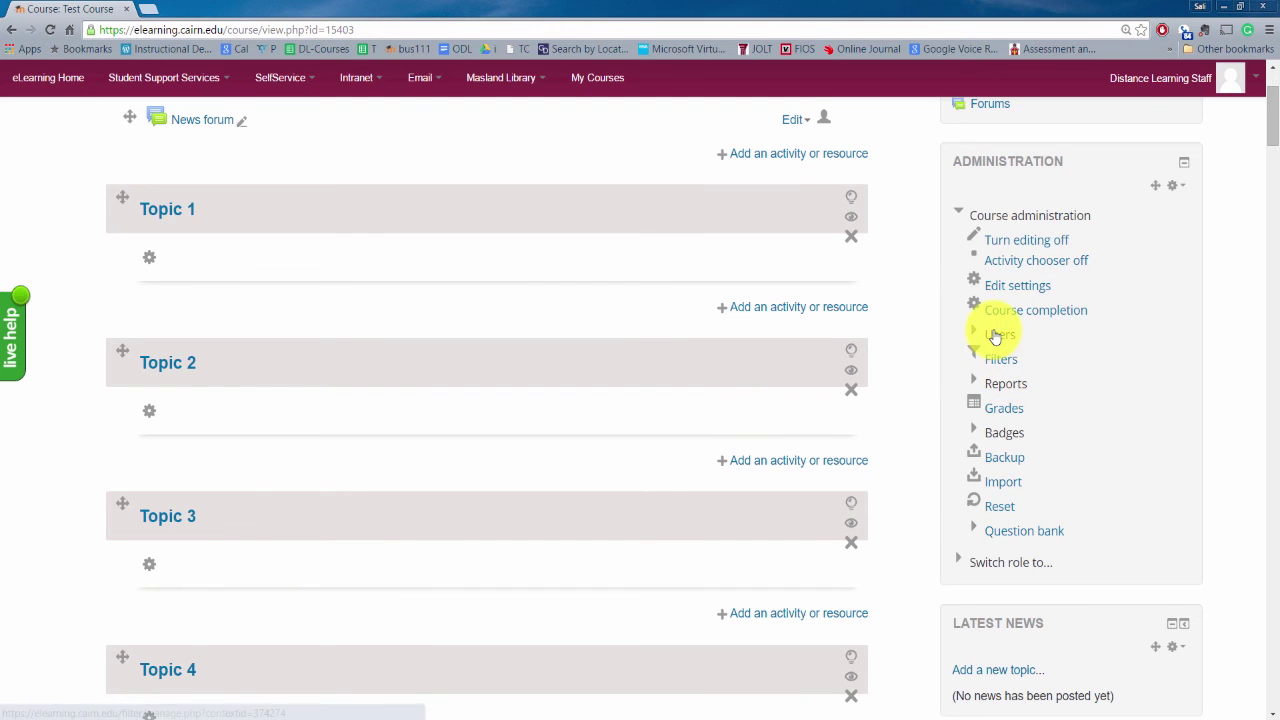
scroll(992, 337, down, 1)
scroll(992, 342, down, 1)
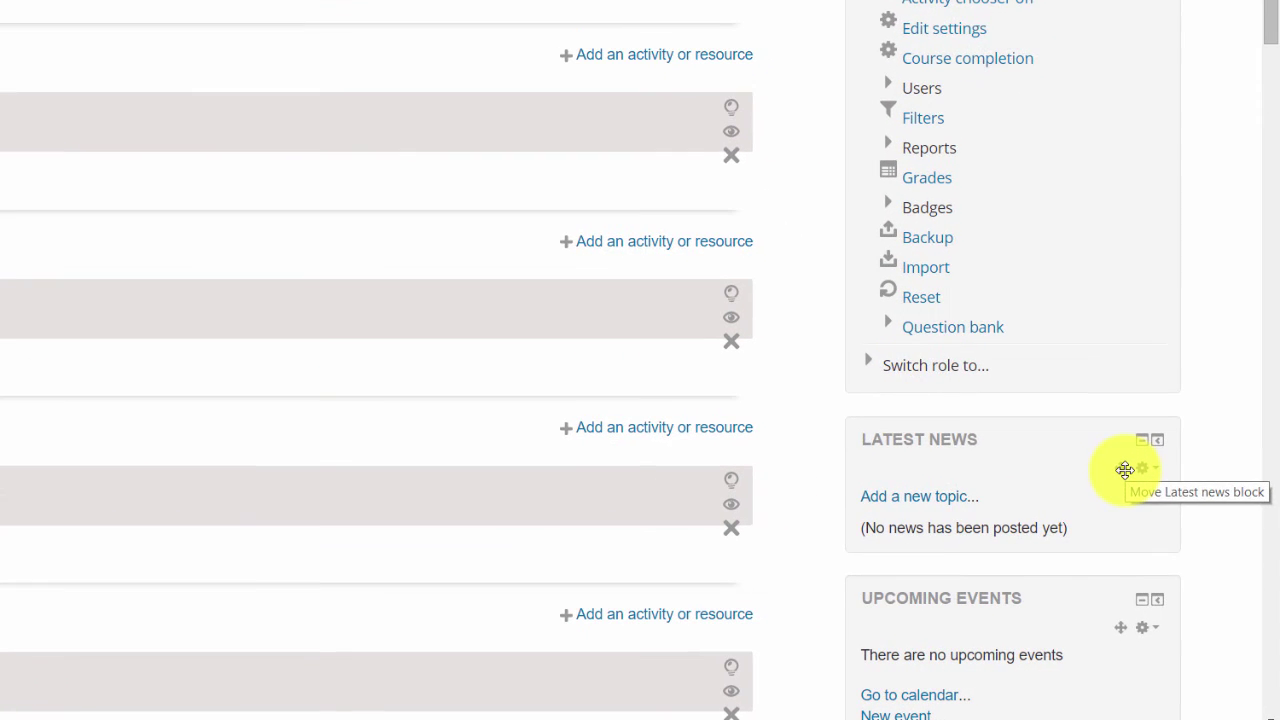
drag(1124, 469, 1080, 129)
scroll(1089, 169, up, 3)
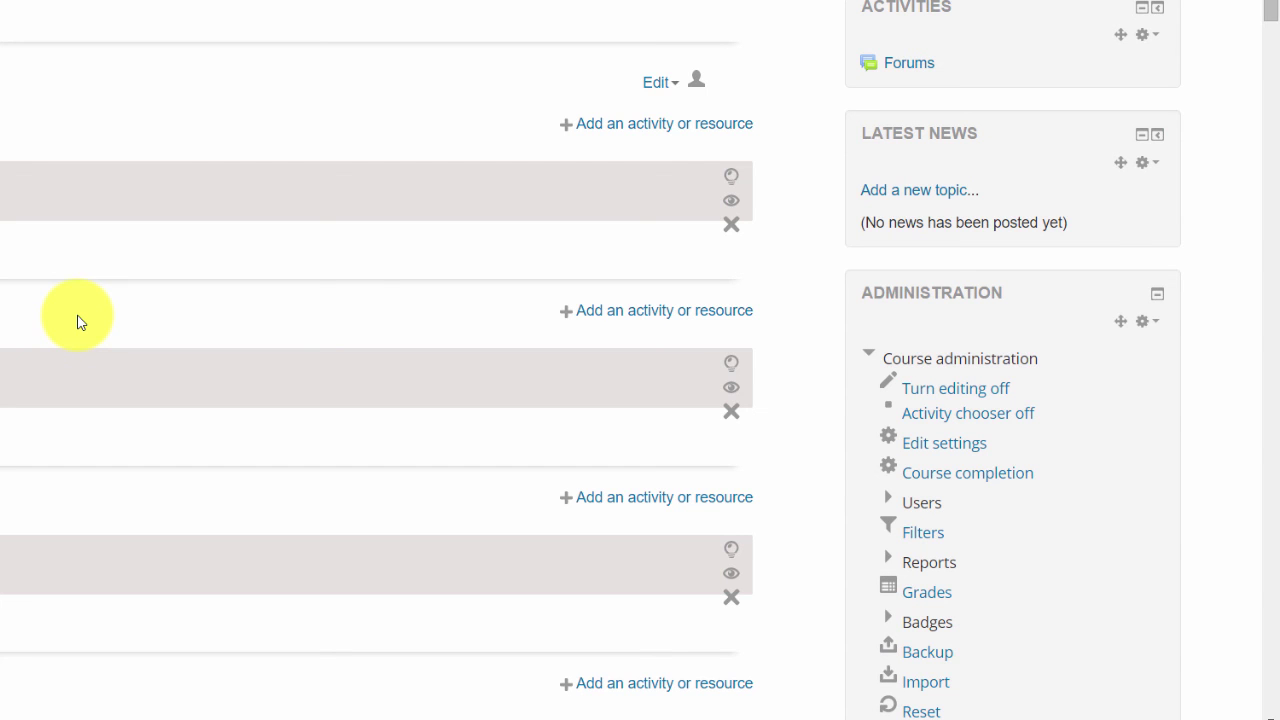
Switch to Firefox's BUS111 course tab and scroll down to Week 1.
mouse_move(490, 715)
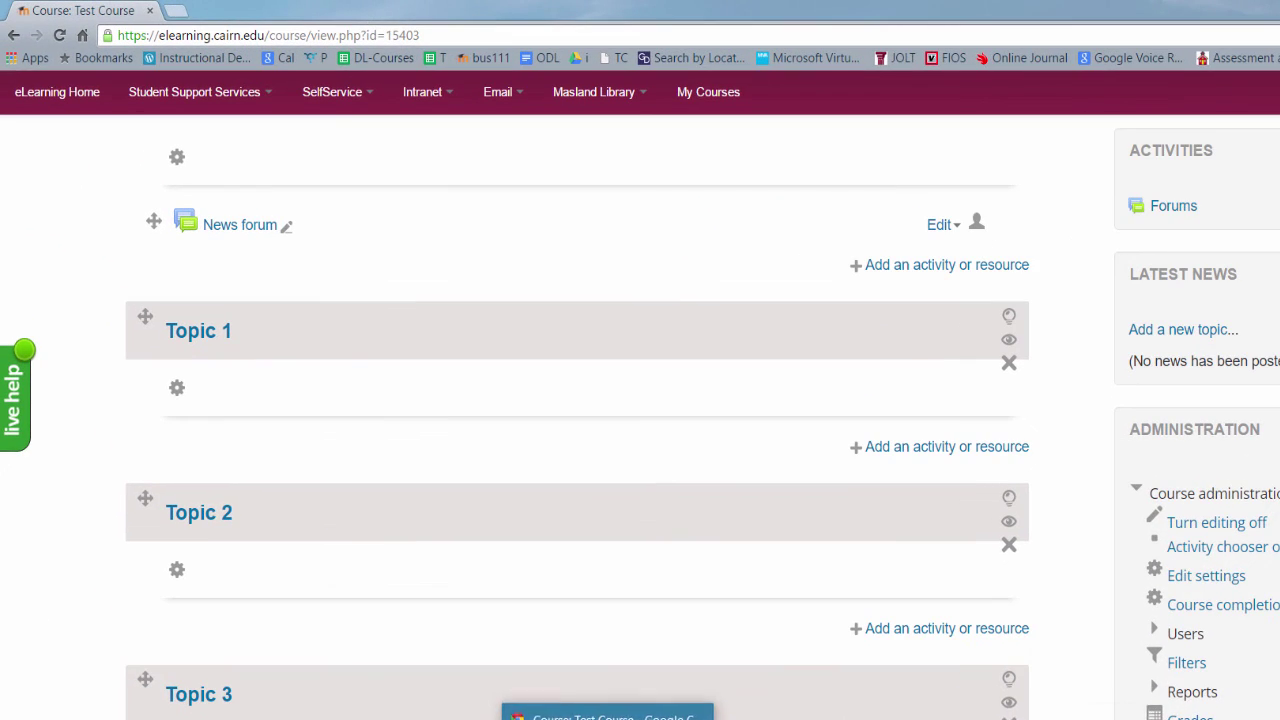
click(960, 715)
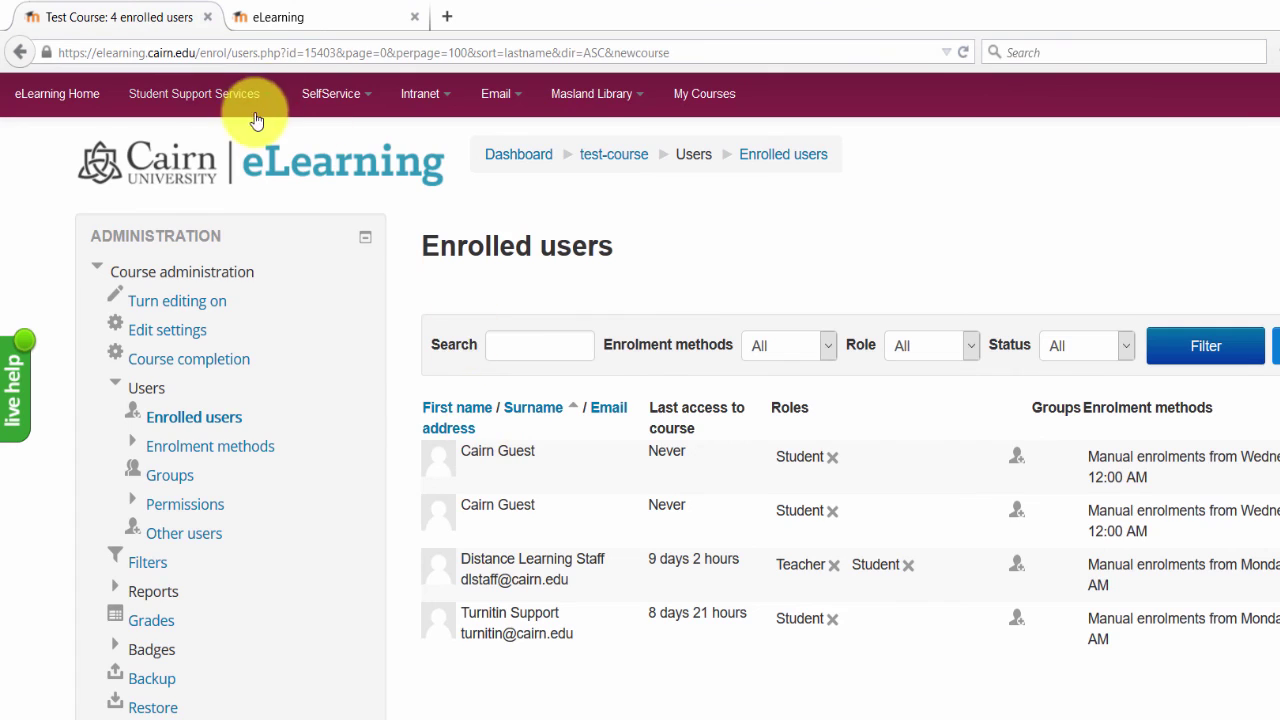
click(270, 17)
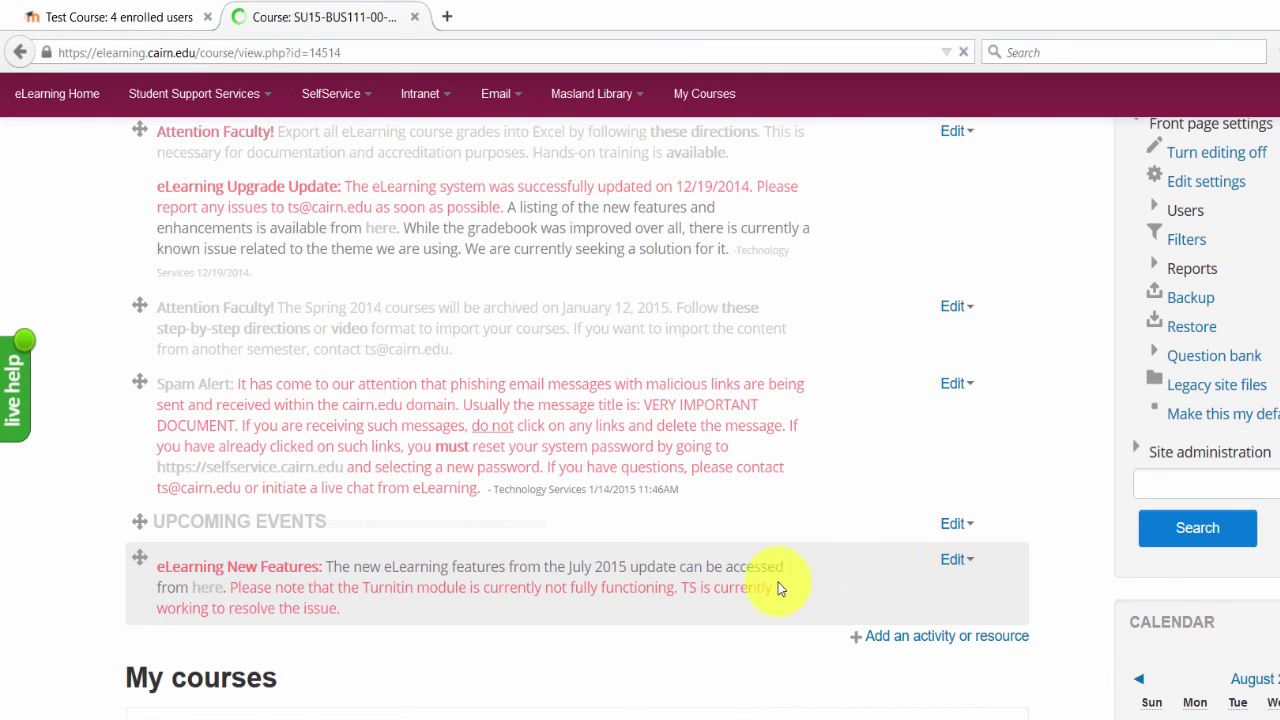
scroll(735, 588, down, 5)
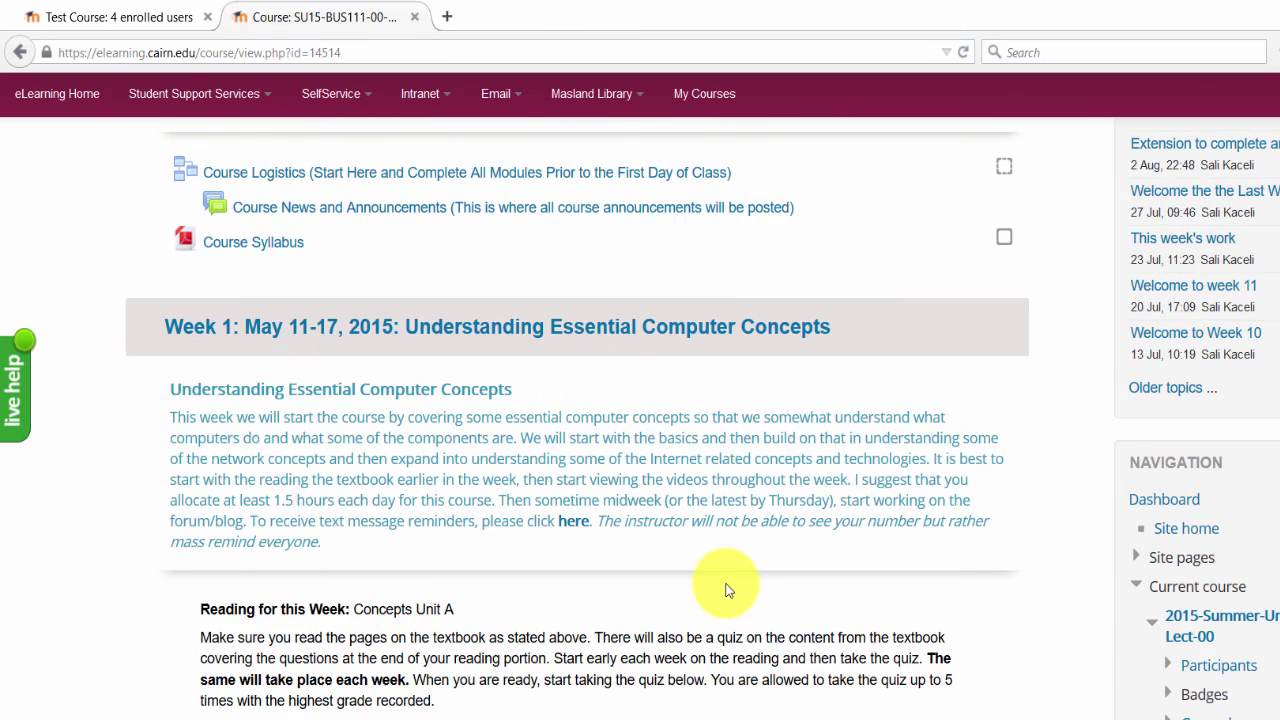
scroll(604, 564, down, 3)
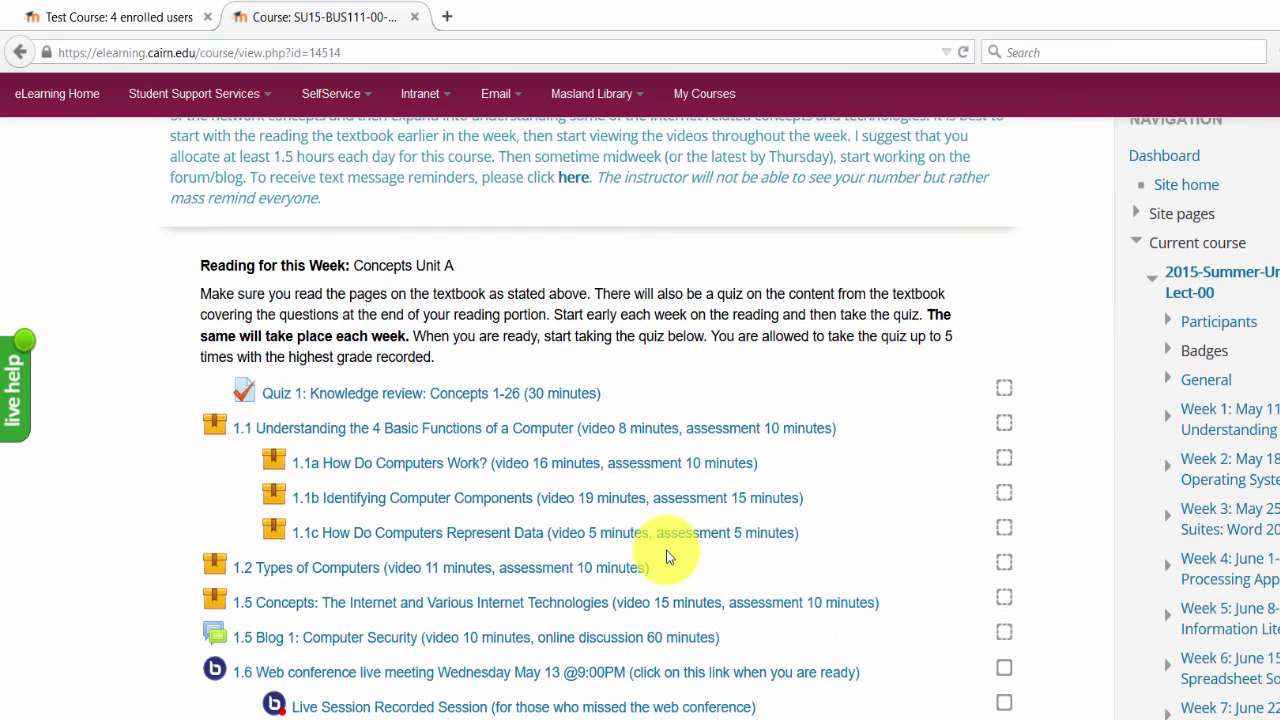